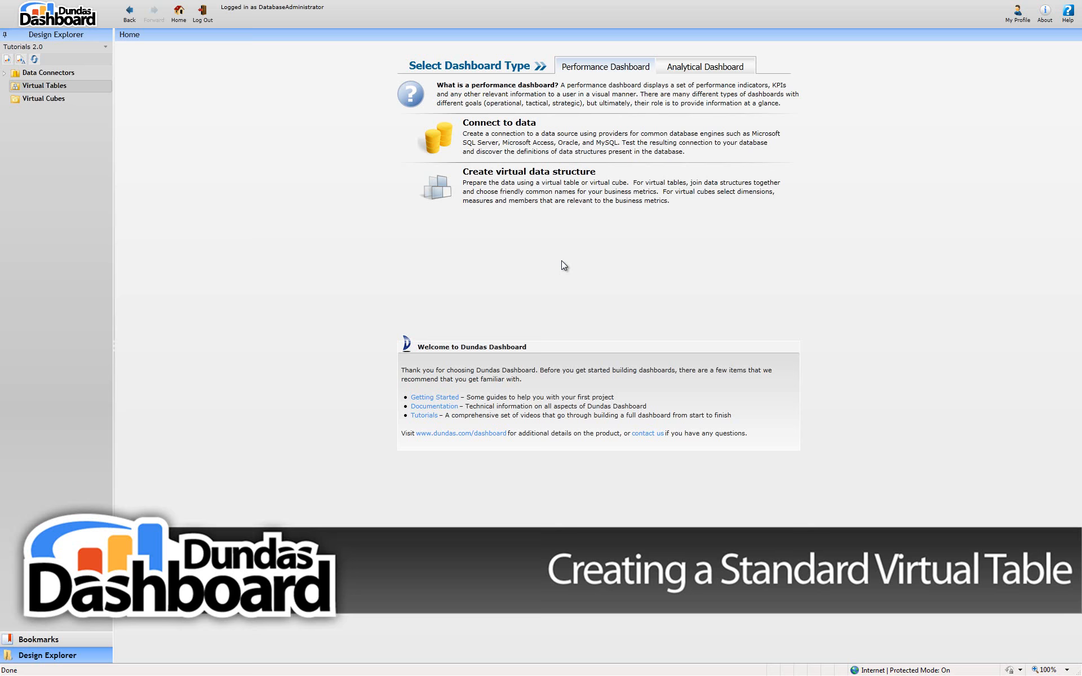
Create a new virtual table named 2.2.1 under Virtual Tables in the Tutorials 2.0 project
mouse_move(107, 89)
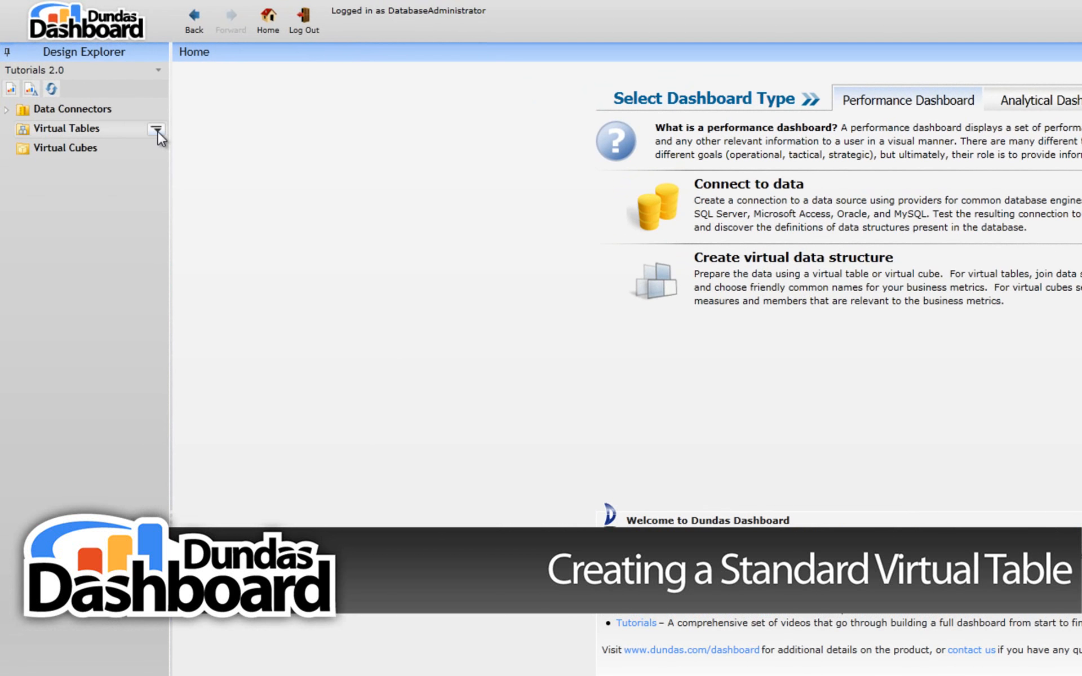
left_click(157, 130)
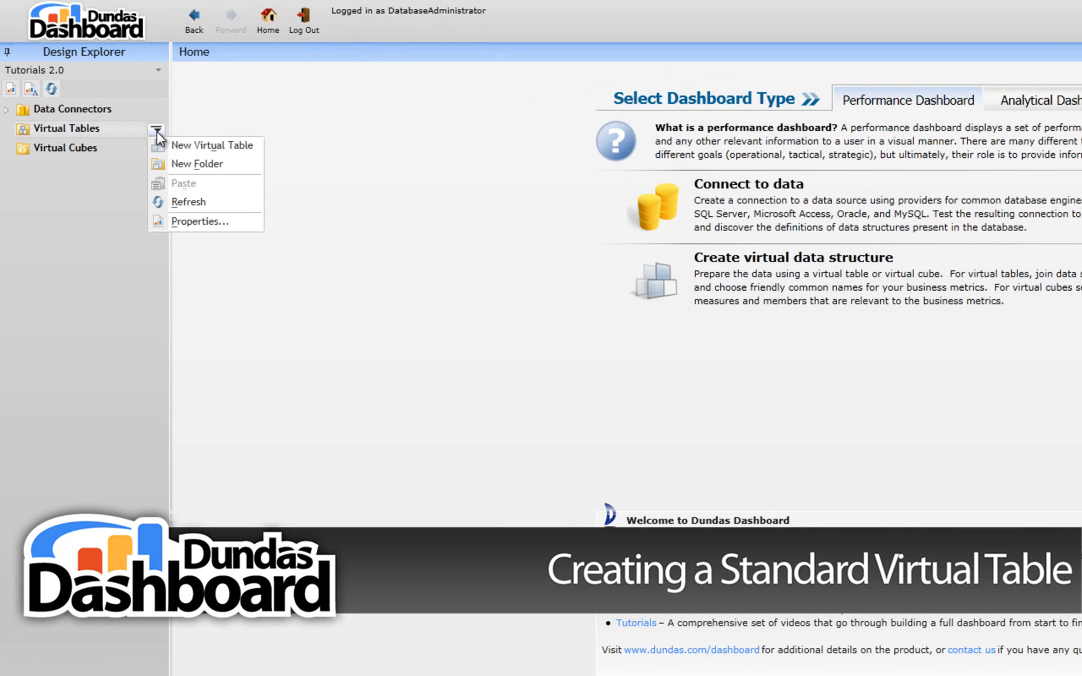
left_click(168, 147)
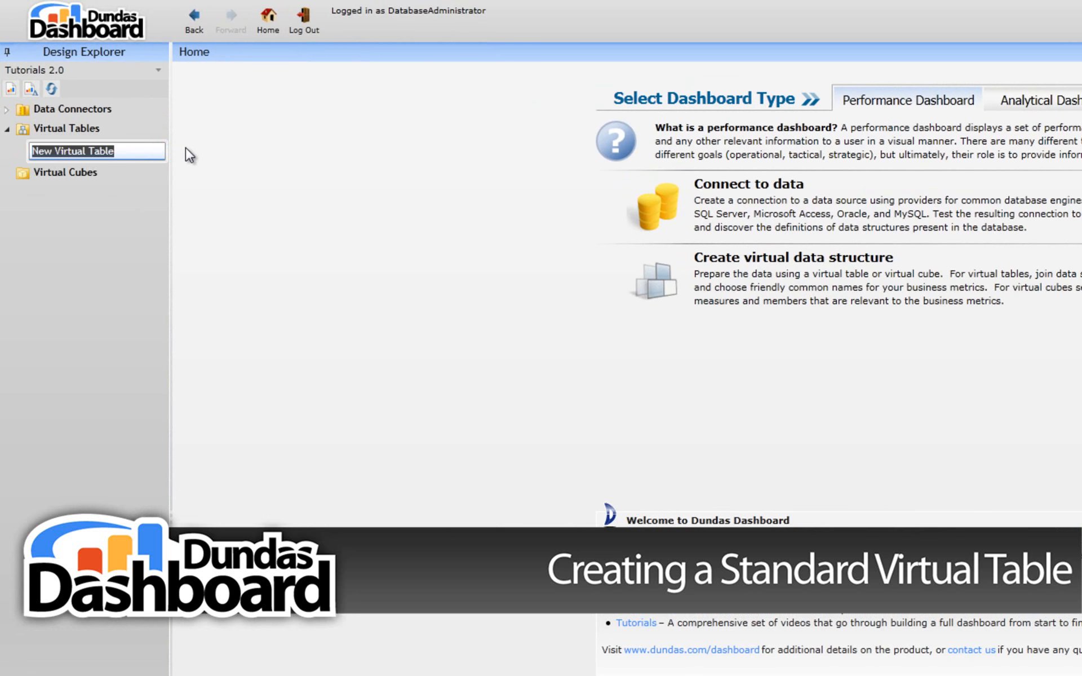
type("2.2.1")
key("Return")
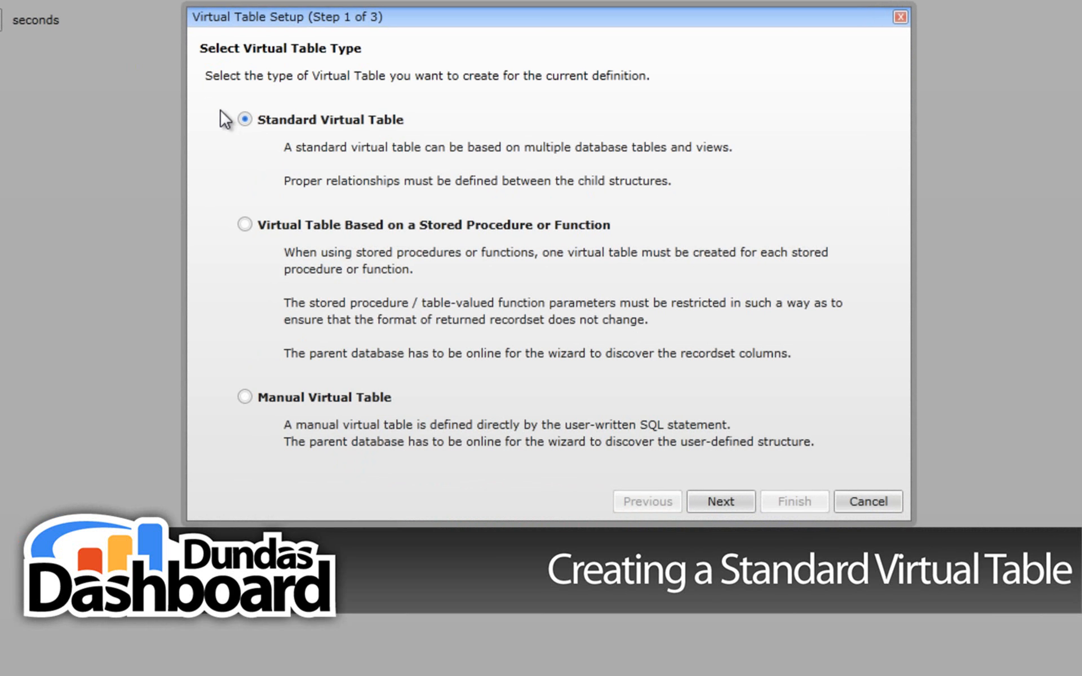
Set the virtual table's type to Standard Virtual Table and choose 2.1.1 as its data connector
left_click(245, 119)
left_click(691, 499)
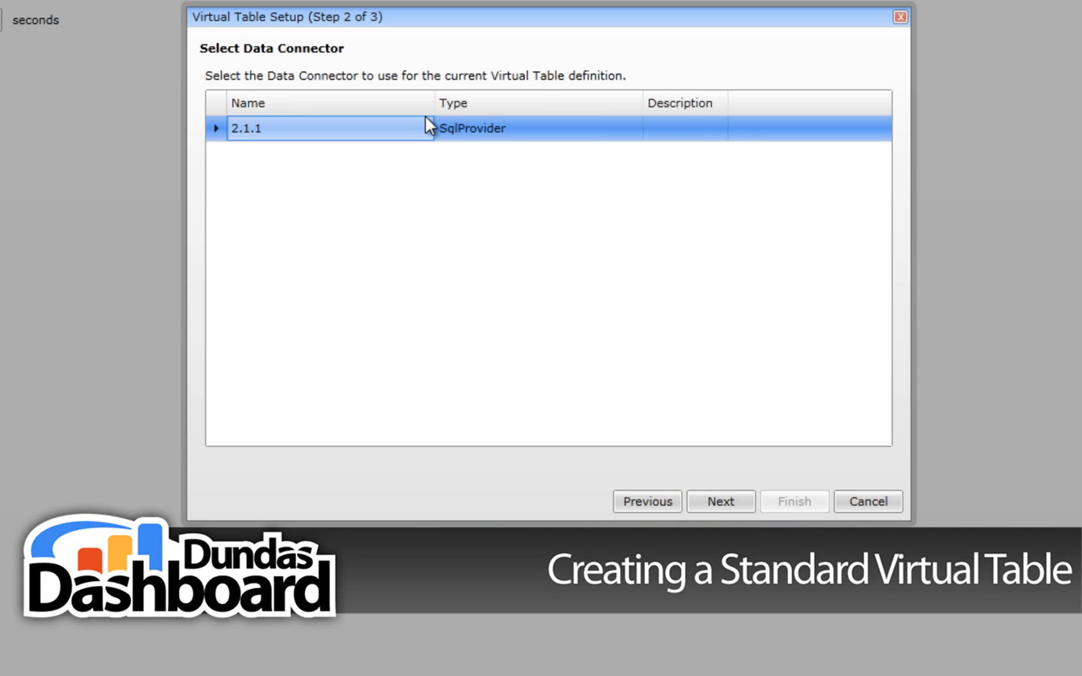
left_click(428, 129)
left_click(714, 501)
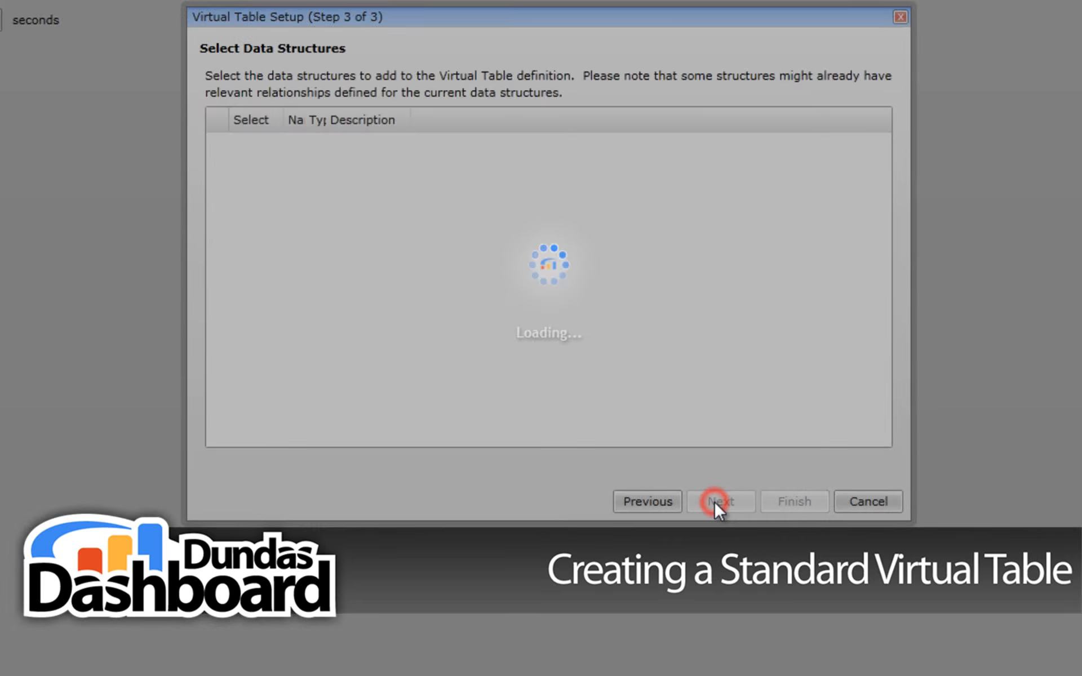
Add the [dbo].[expense_by_month] and [dbo].[sales_rev_by_month] views as data structures and finish the virtual table setup
left_click_drag(882, 177, 874, 326)
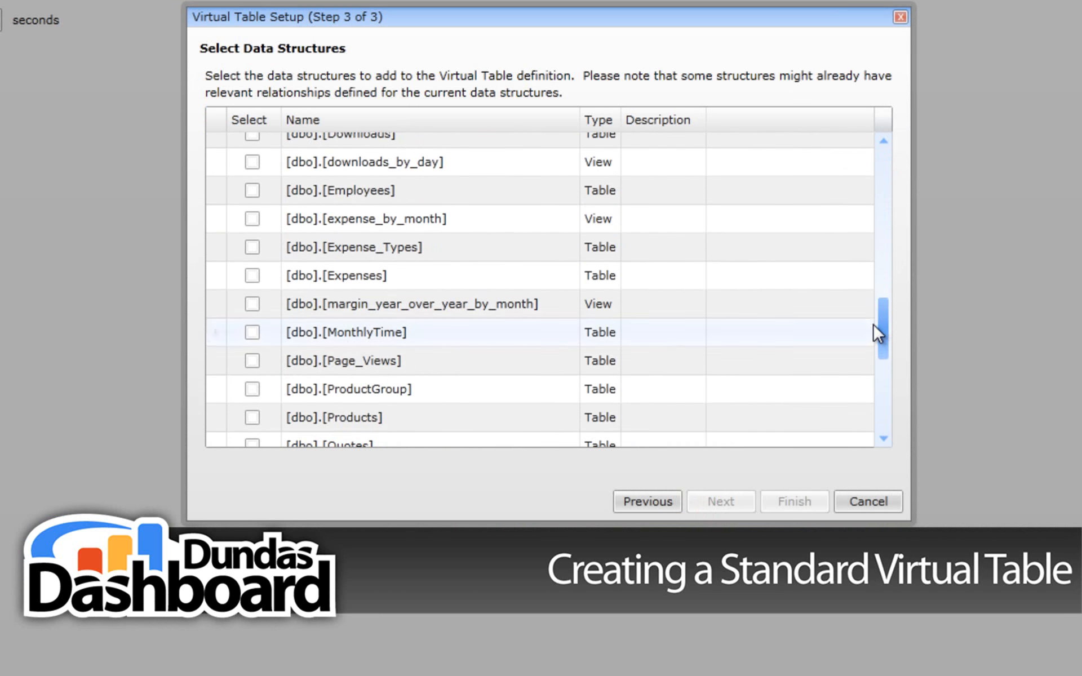
left_click(253, 219)
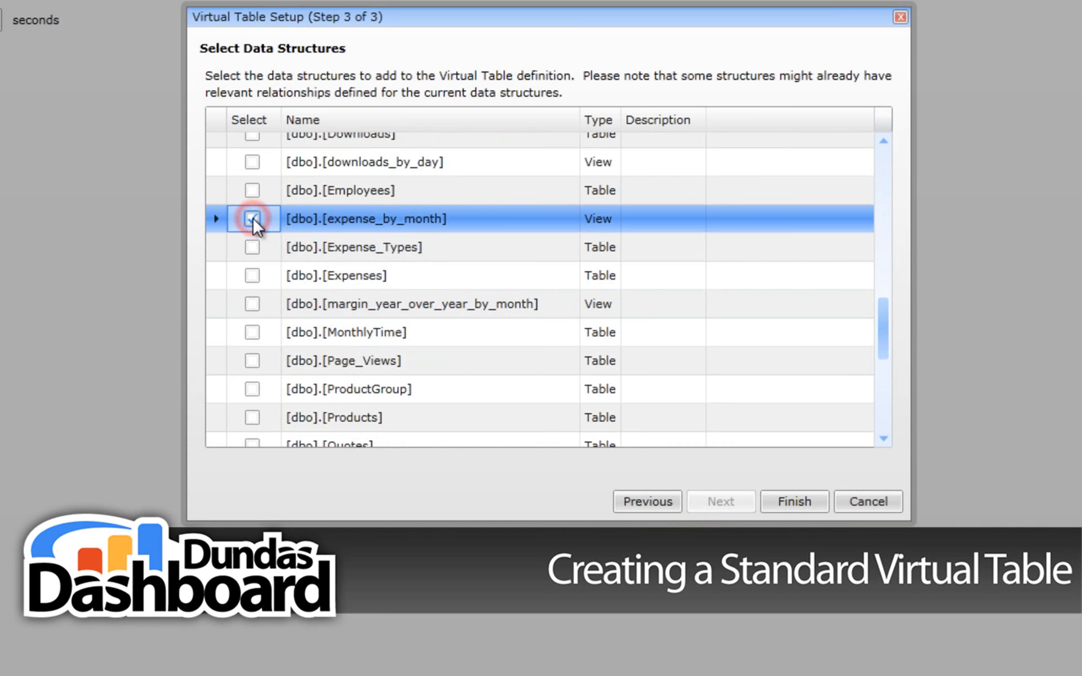
left_click_drag(883, 317, 883, 376)
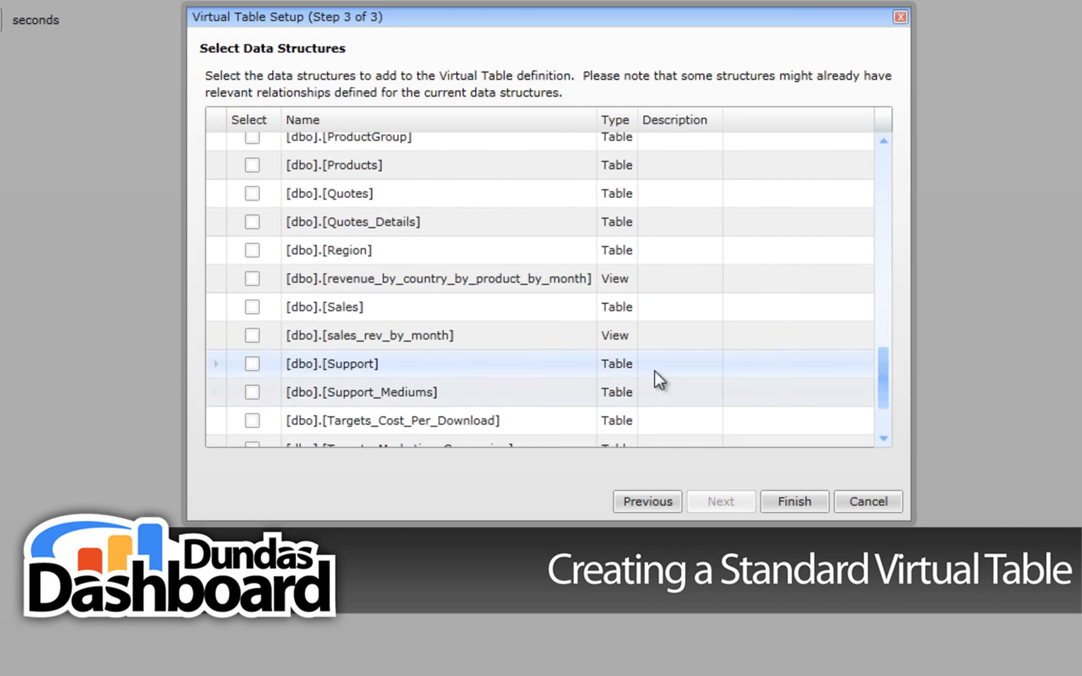
left_click(278, 344)
left_click(252, 336)
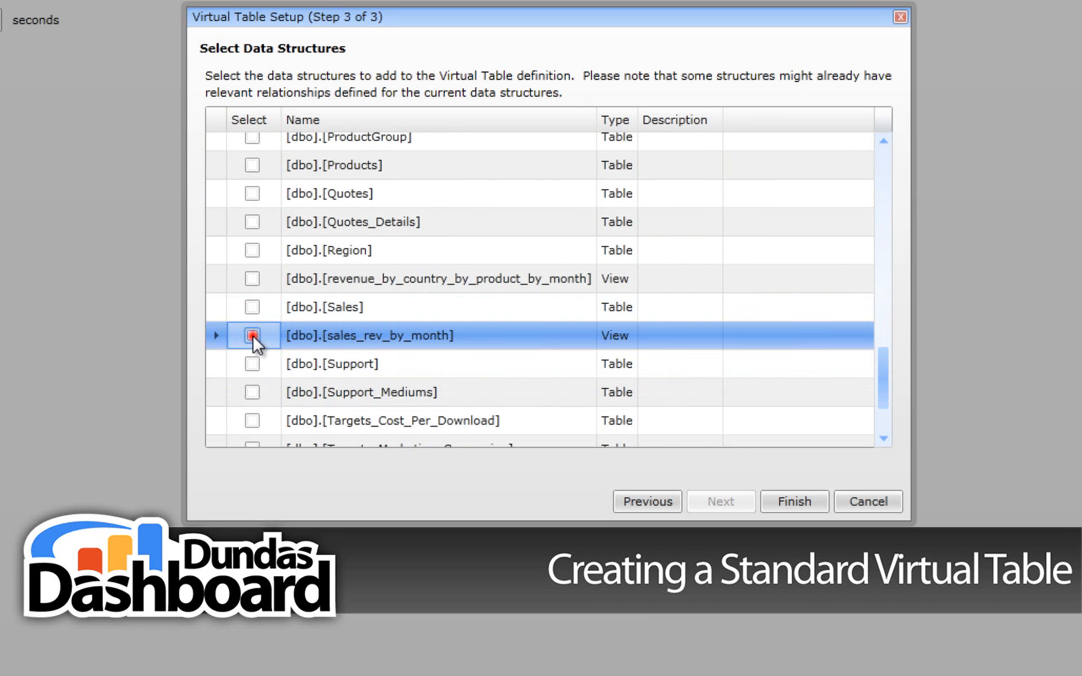
left_click(789, 502)
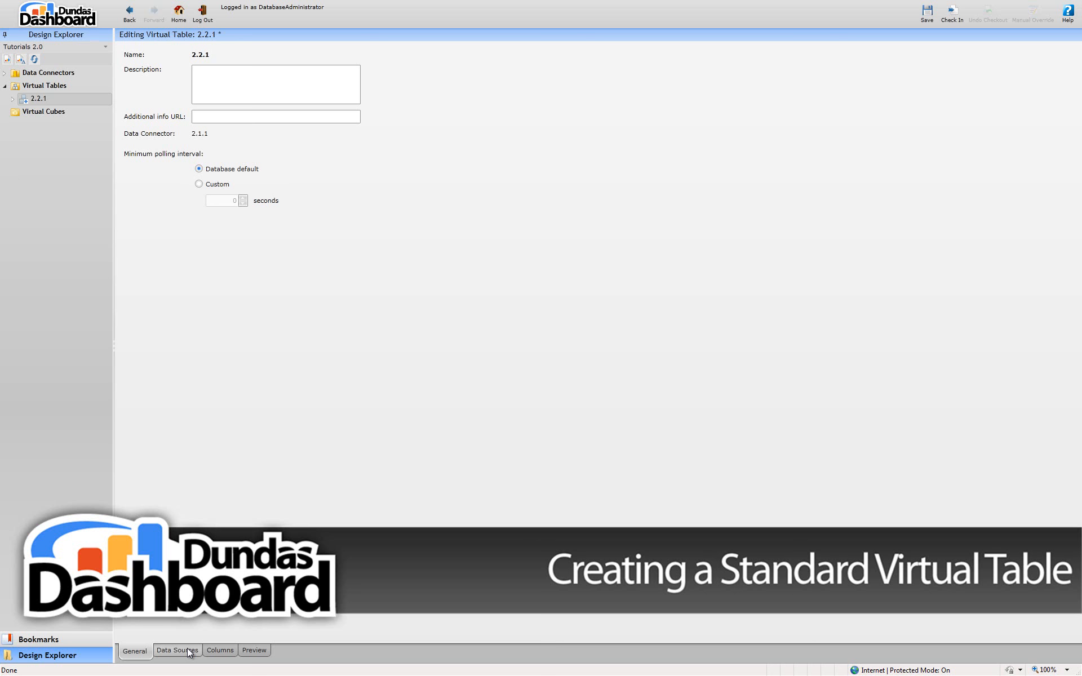
Add a data relationship with [dbo].[expense_by_month] as parent, [dbo].[sales_rev_by_month] as child, and Inner Join as the relationship type
left_click(187, 649)
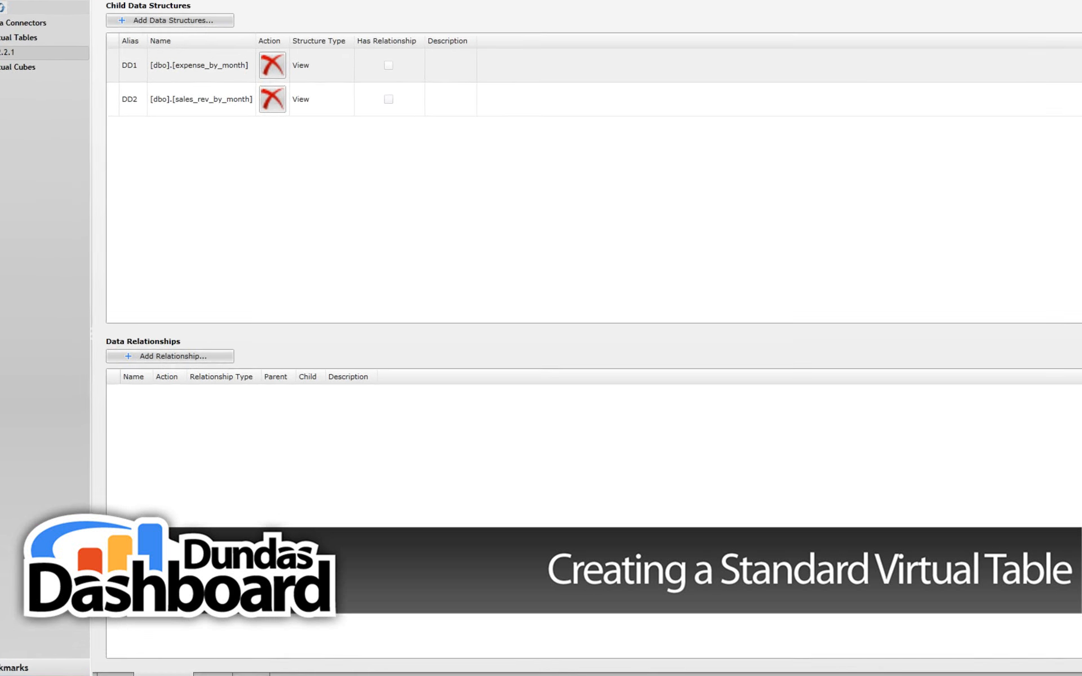
left_click(200, 365)
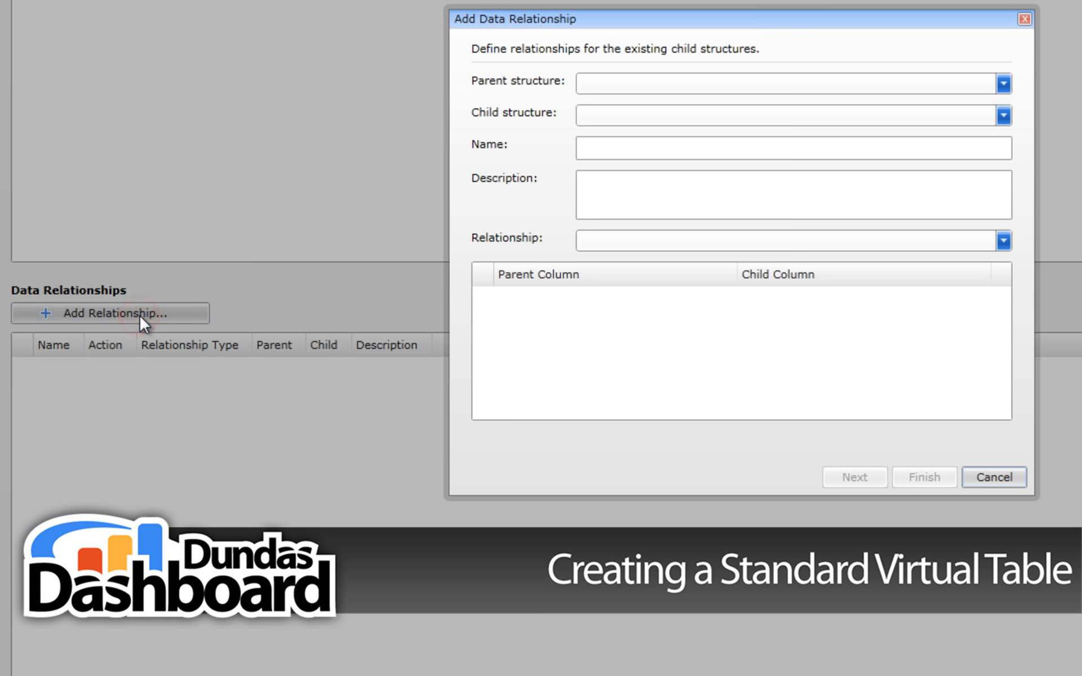
left_click(1003, 85)
left_click(992, 105)
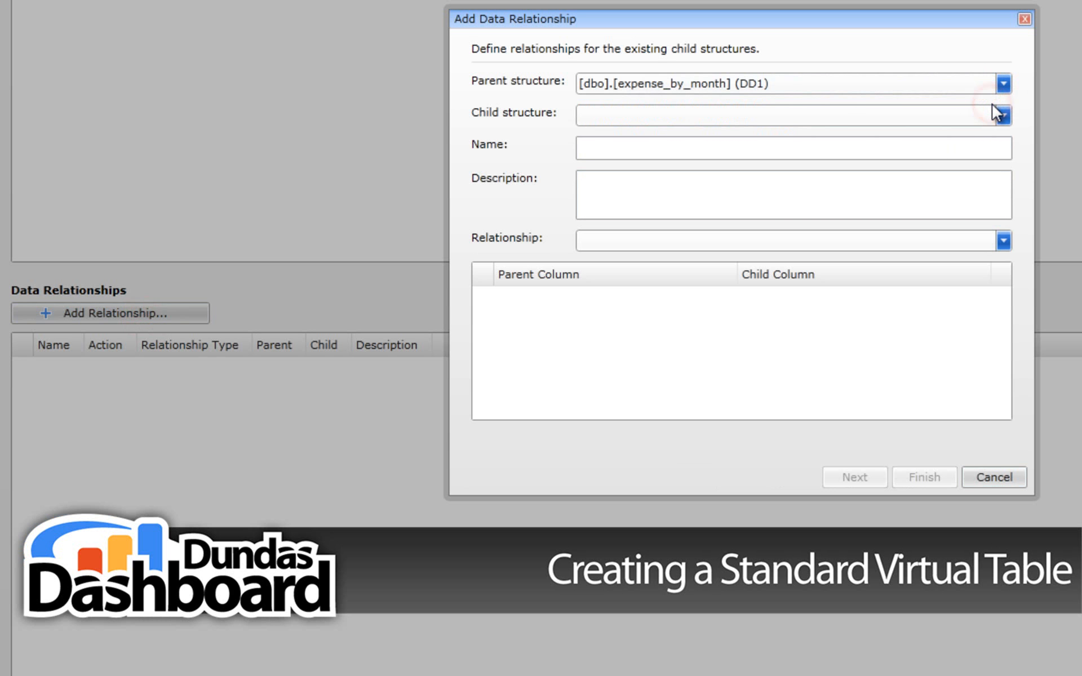
left_click(1000, 114)
left_click(1000, 160)
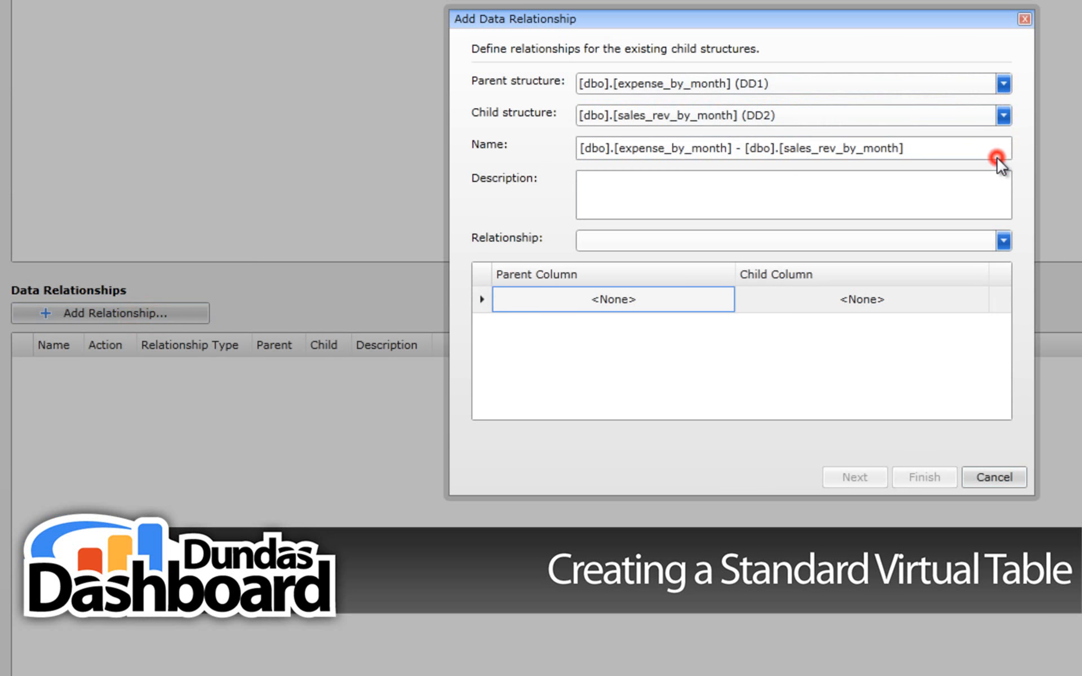
left_click(1003, 241)
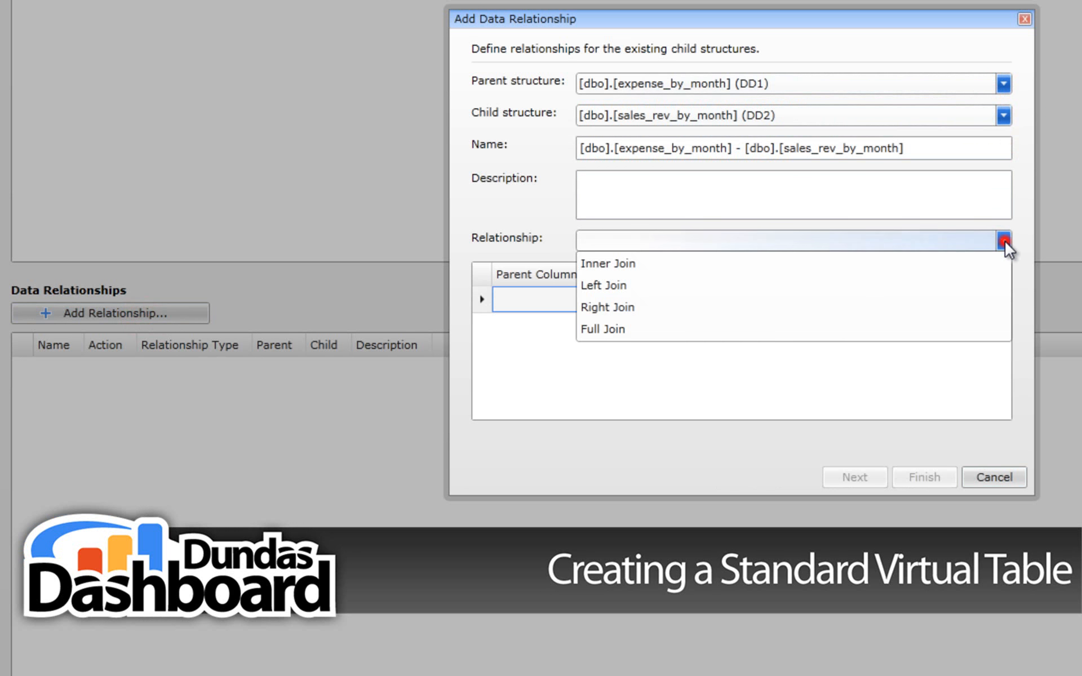
left_click(990, 263)
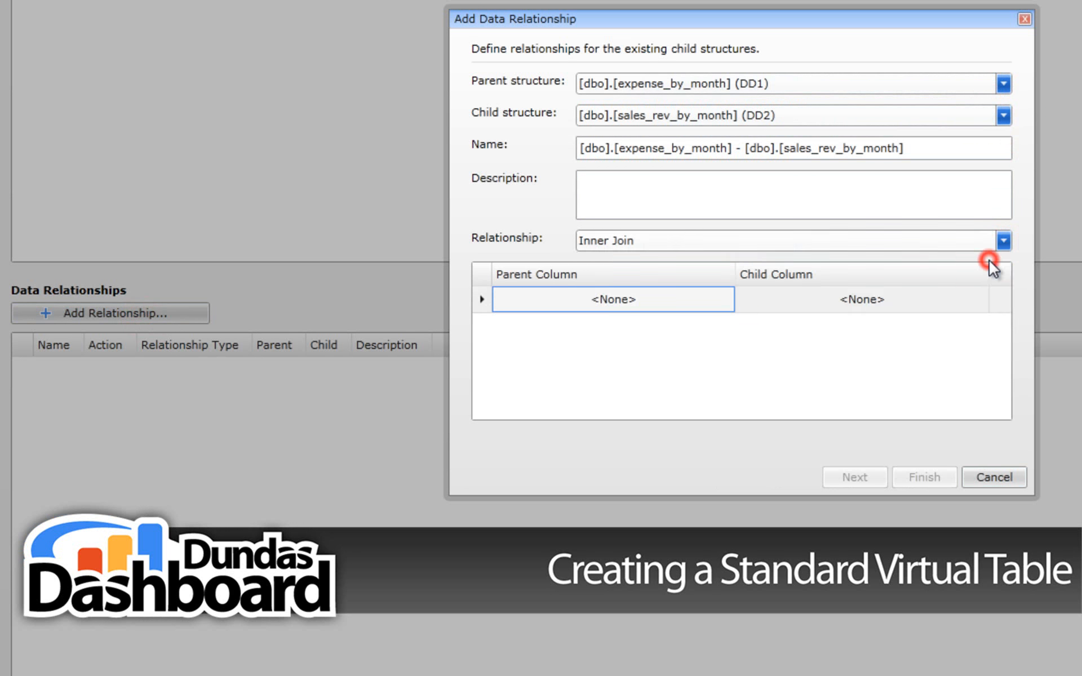
Match the parent column ExpMonth [DateTime] to the child column SalesMonth [DateTime] and finish the relationship
left_click(723, 304)
left_click(723, 304)
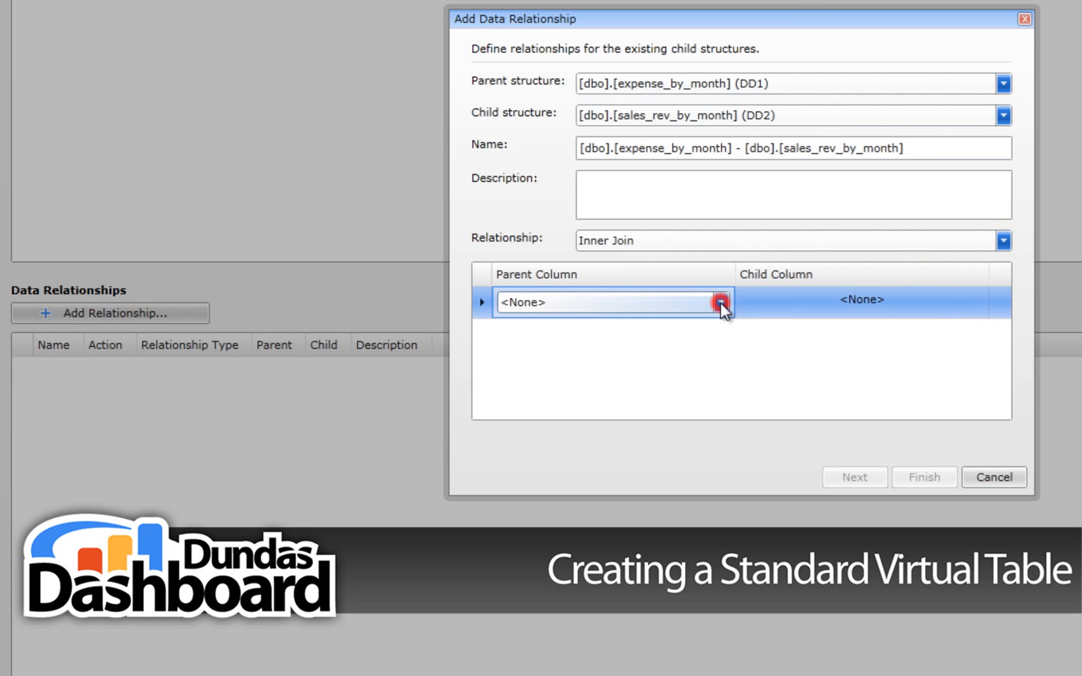
left_click(722, 304)
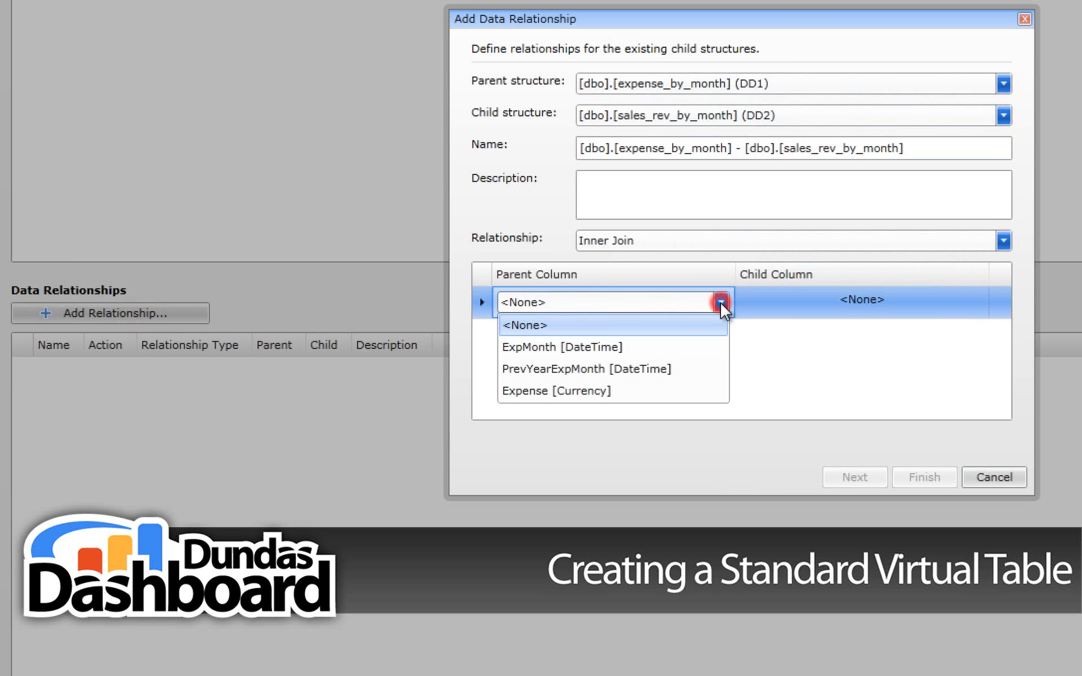
left_click(687, 346)
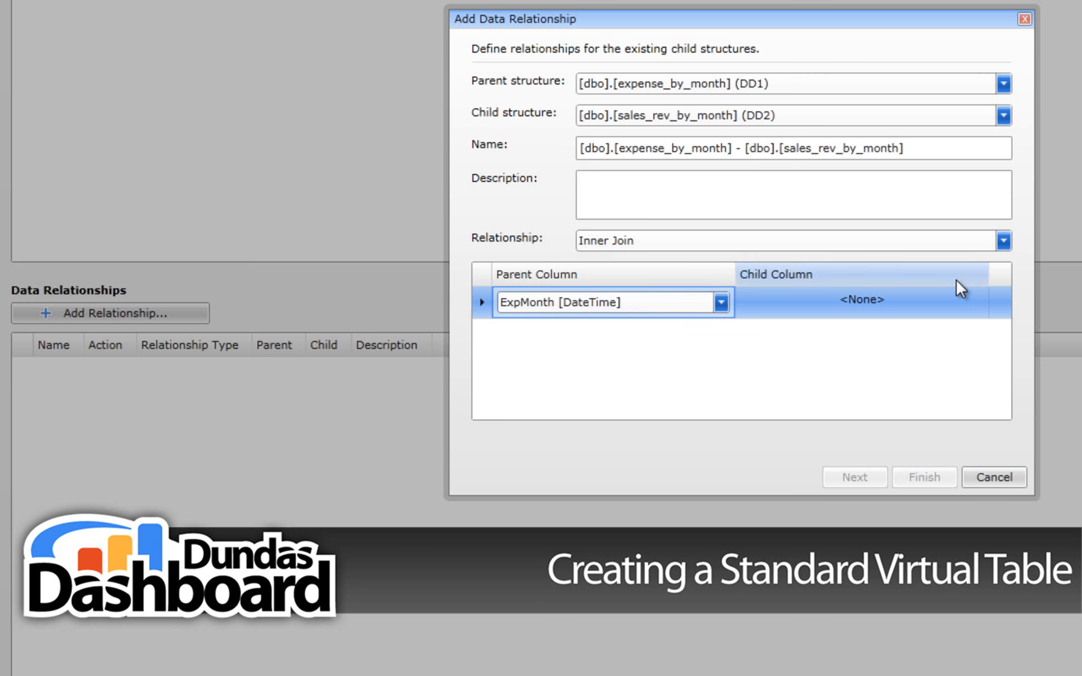
left_click(975, 302)
left_click(976, 301)
left_click(935, 347)
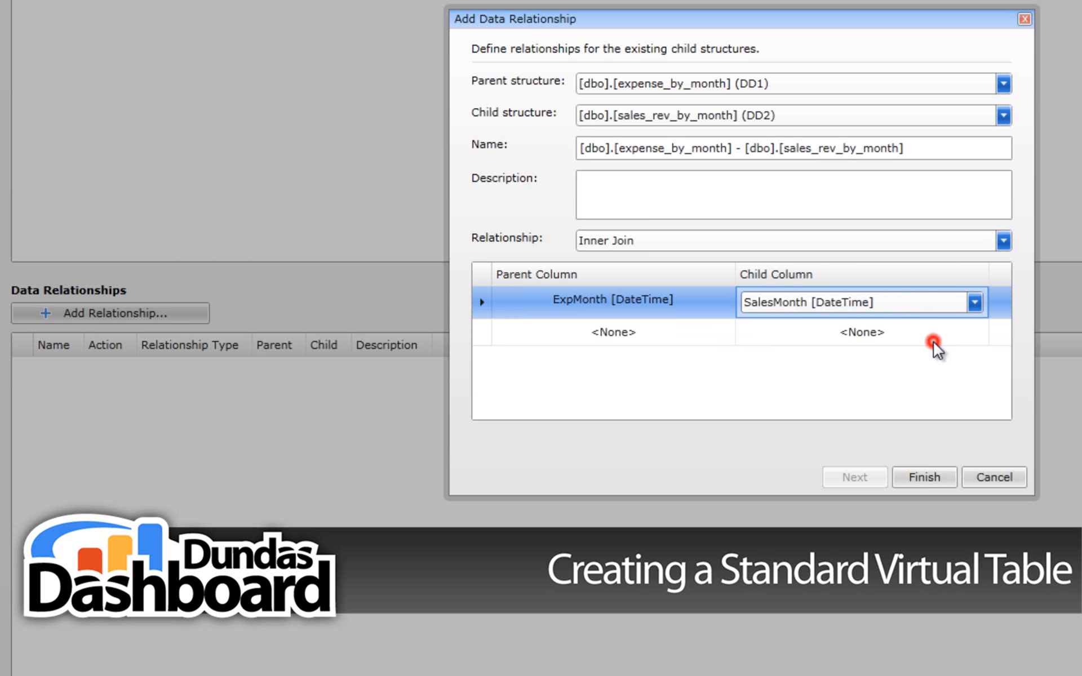
left_click(922, 477)
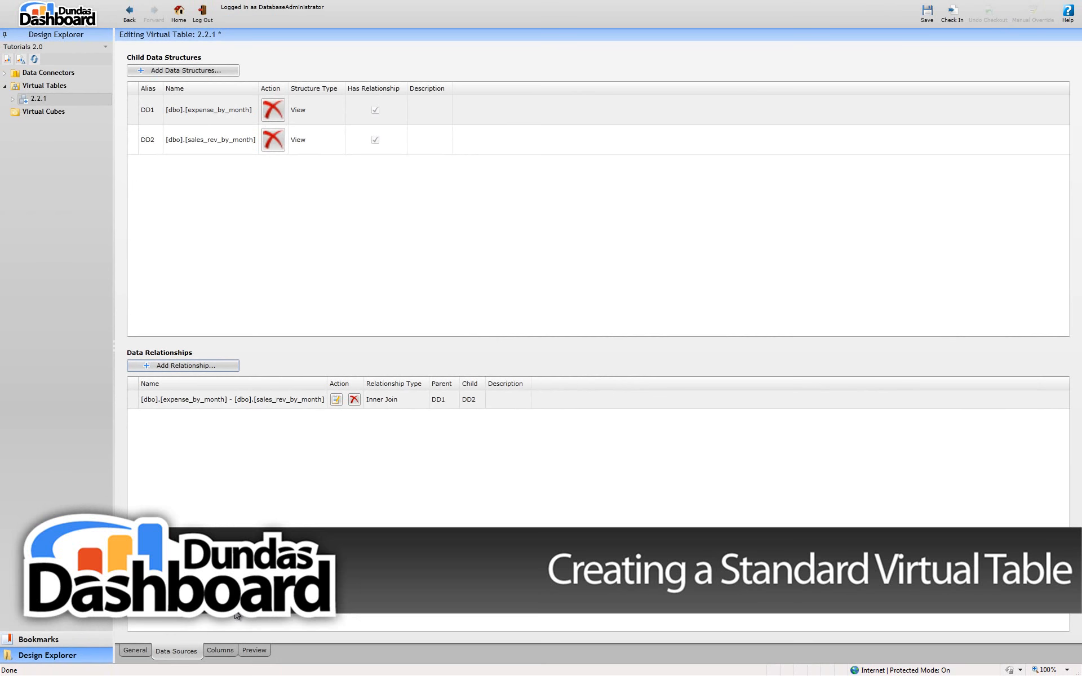
Hide the ExpMonth, PrevYearExpMonth and PrevYearSalesMonth columns of the virtual table
left_click(220, 650)
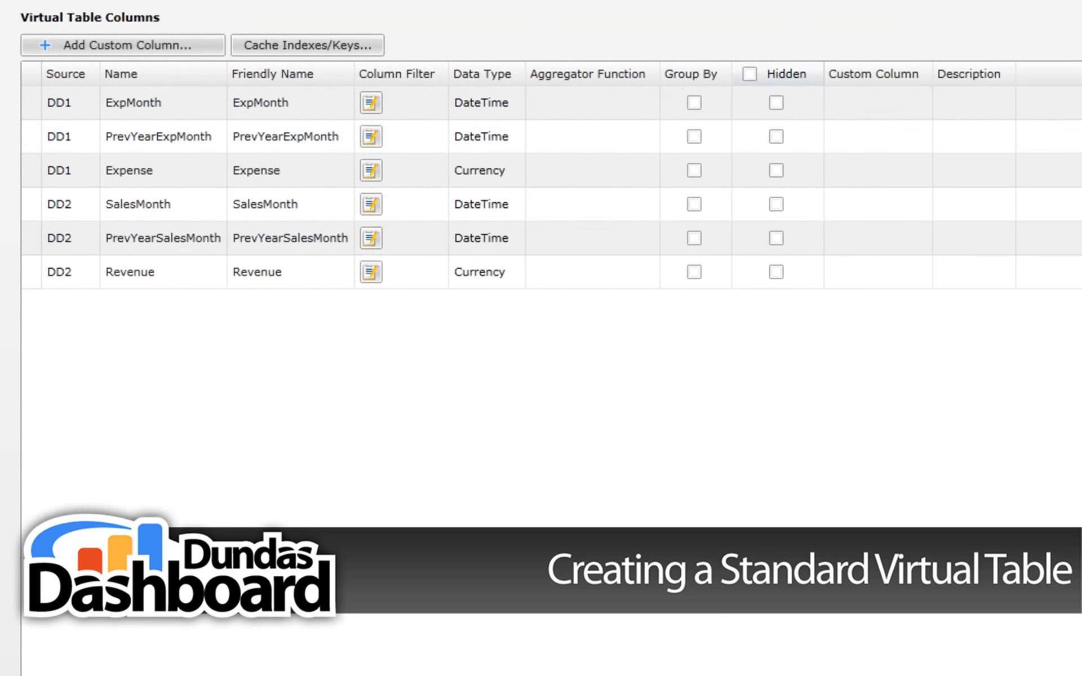
left_click(775, 103)
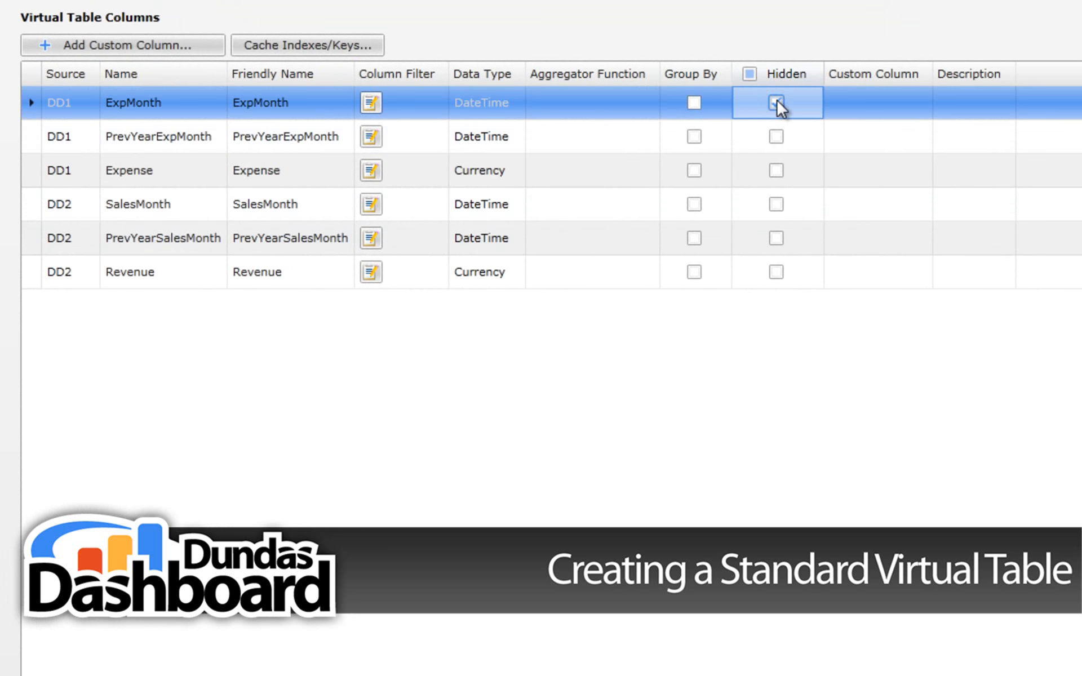
left_click(776, 136)
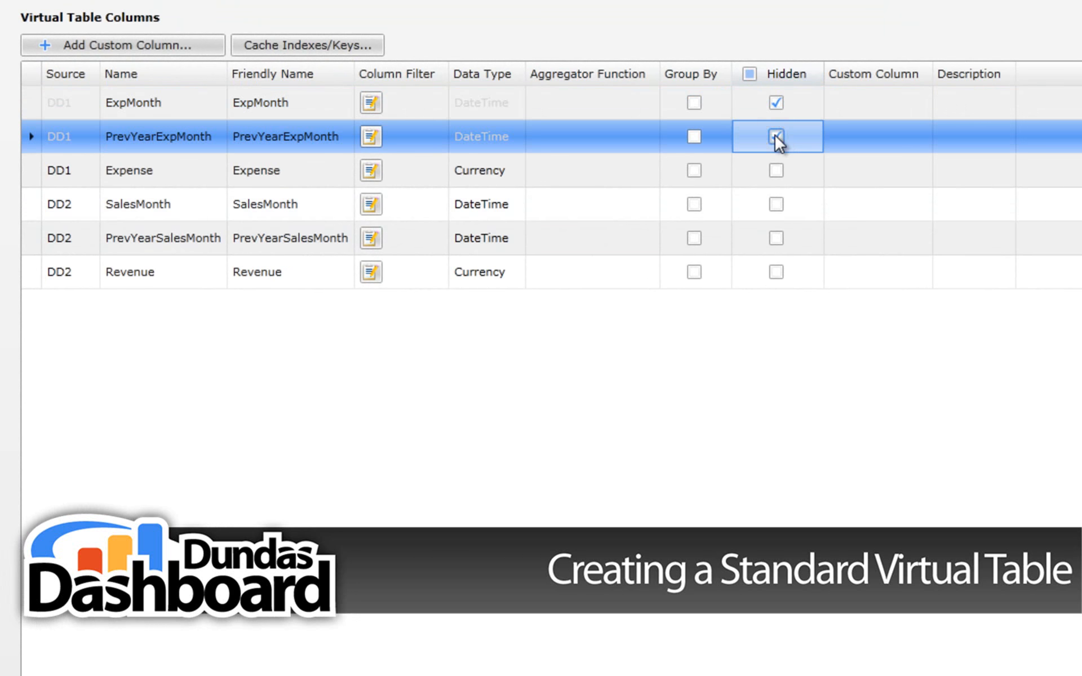
left_click(776, 238)
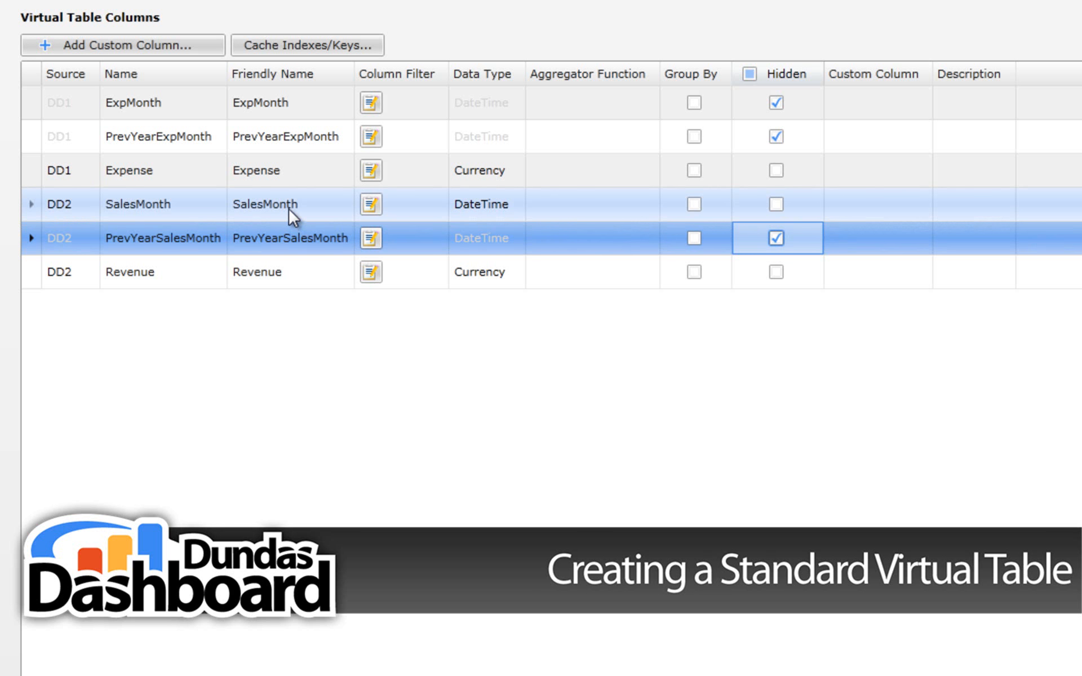
Change the friendly name of the SalesMonth column to Month
left_click(289, 206)
left_click(289, 206)
left_click(307, 205)
double_click(307, 205)
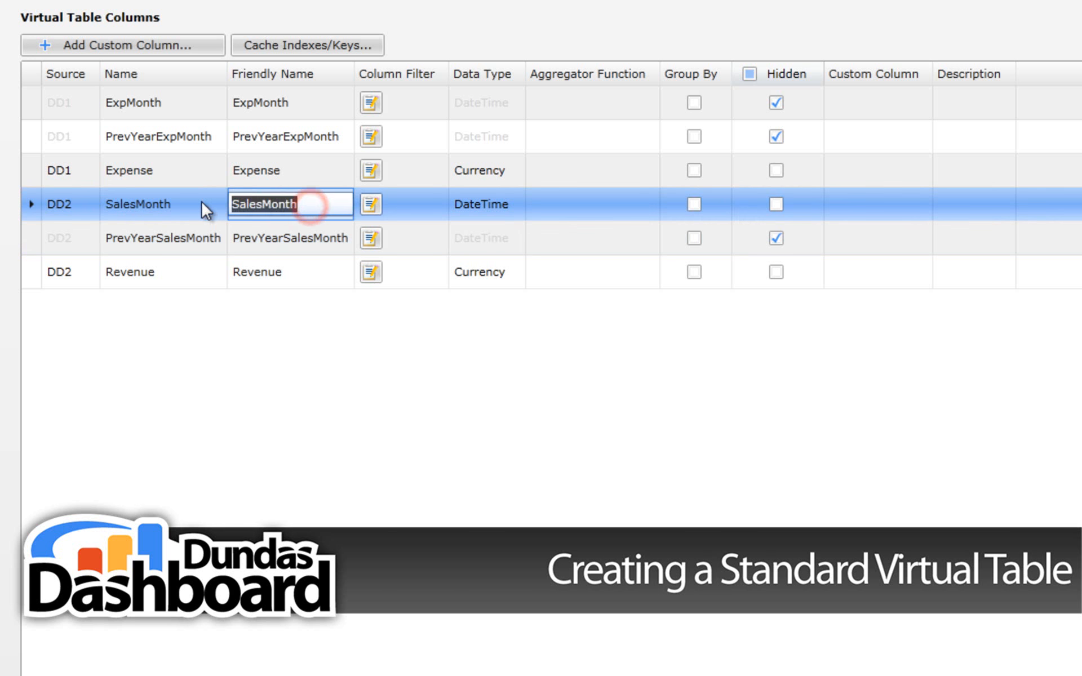
type("Month")
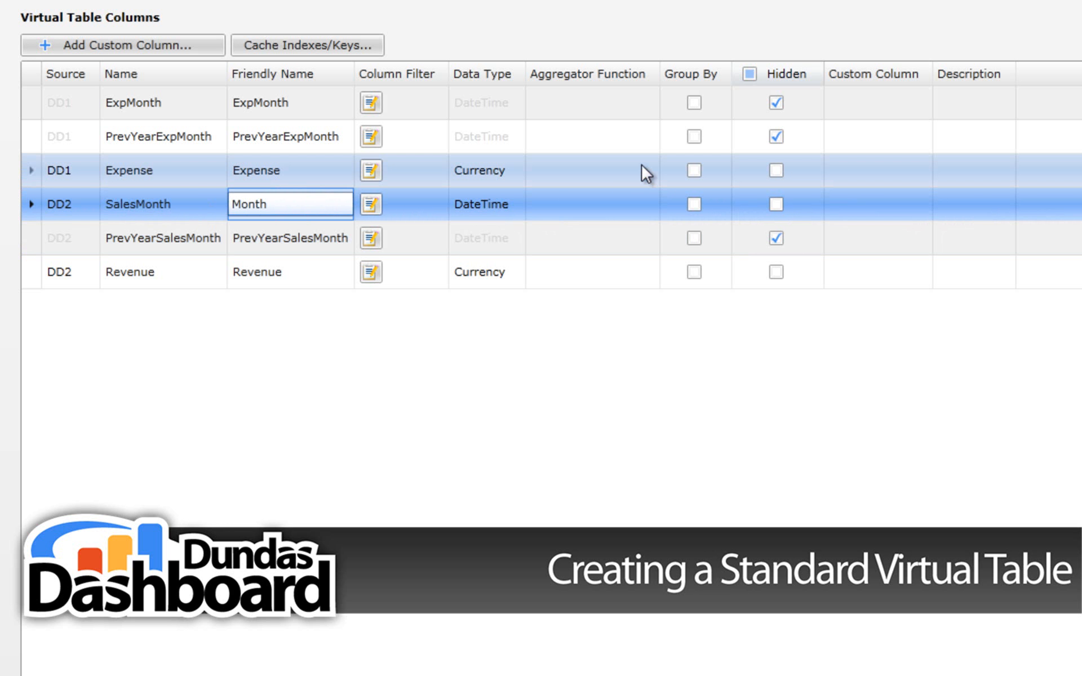
Enable grouping starting from the Expense column and set the aggregator function of Expense and Revenue to SUM
left_click(691, 172)
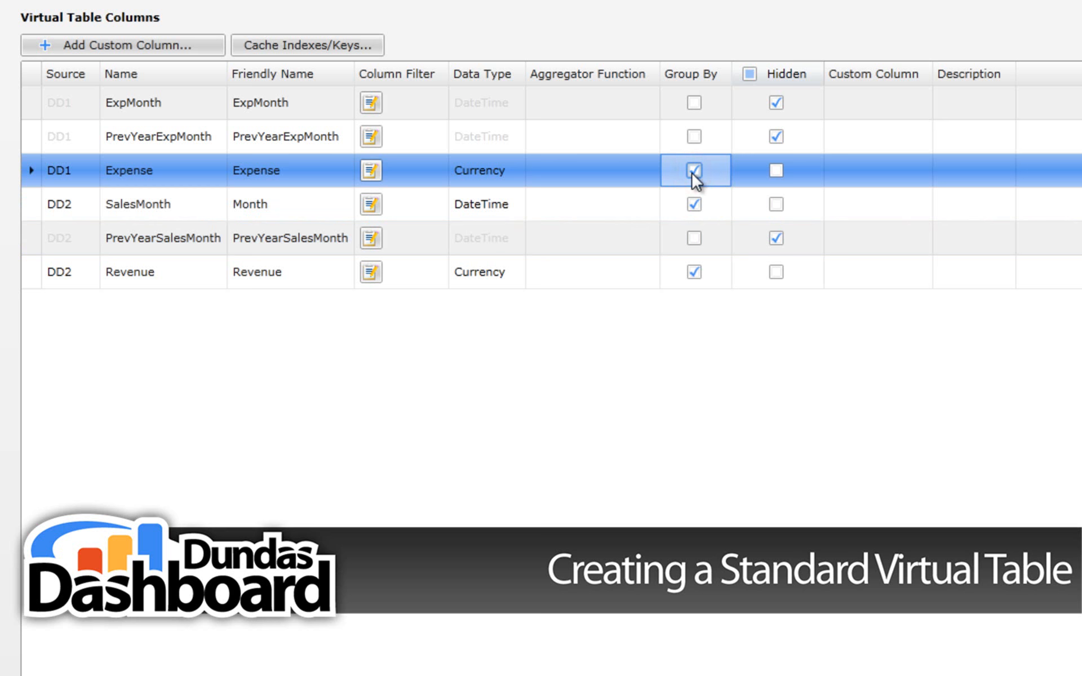
left_click(640, 172)
left_click(643, 170)
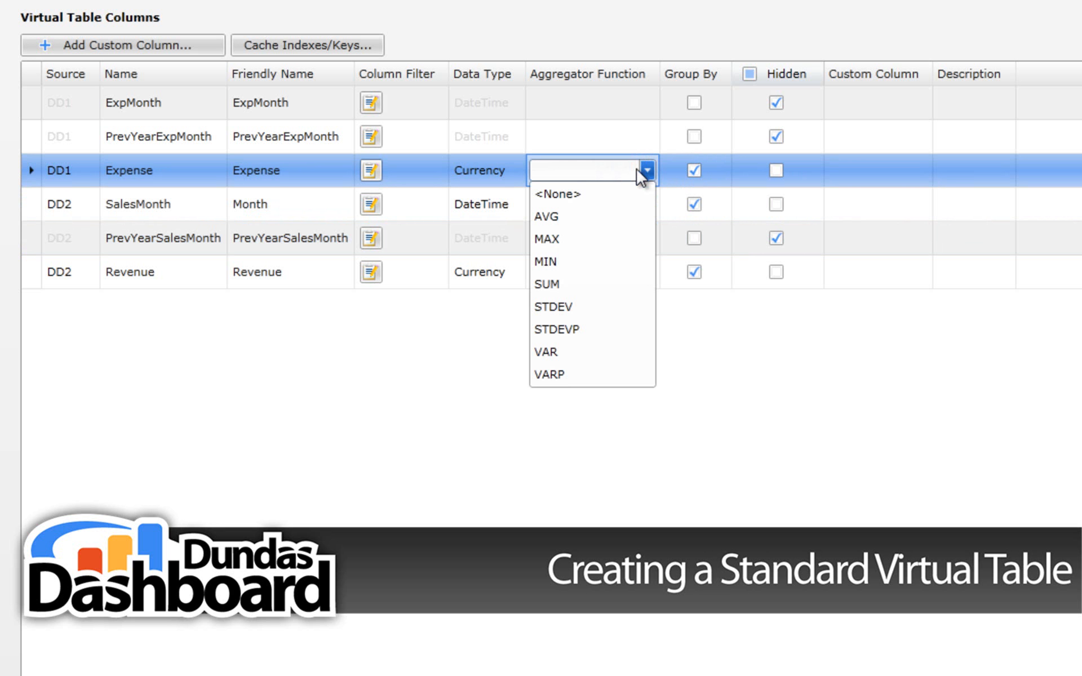
left_click(550, 283)
left_click(645, 276)
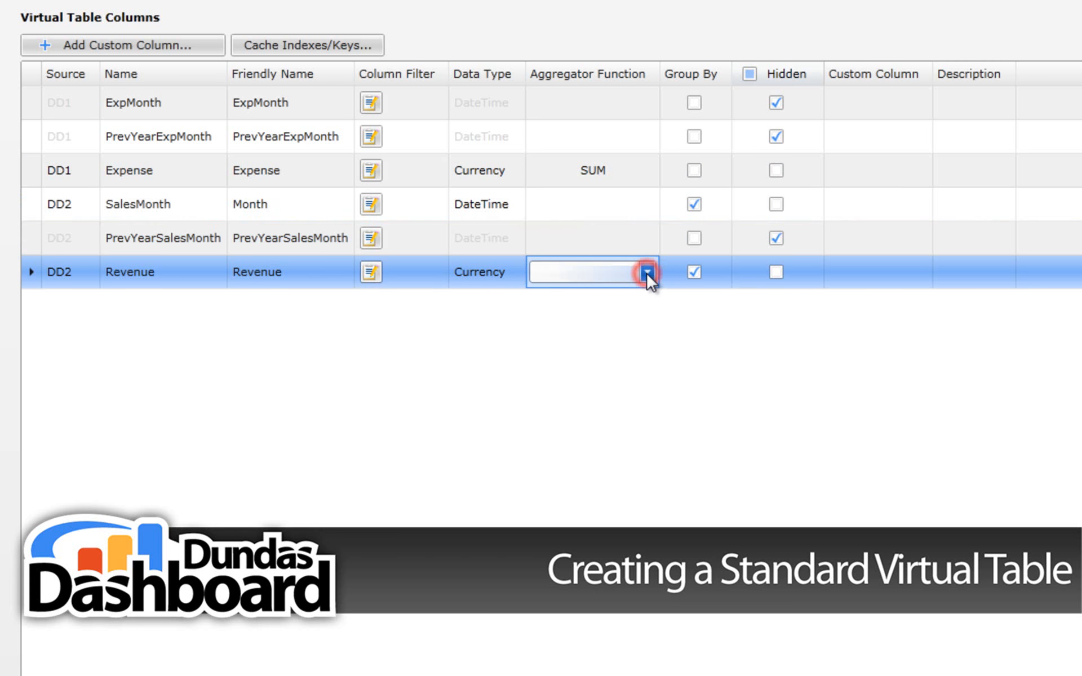
left_click(647, 273)
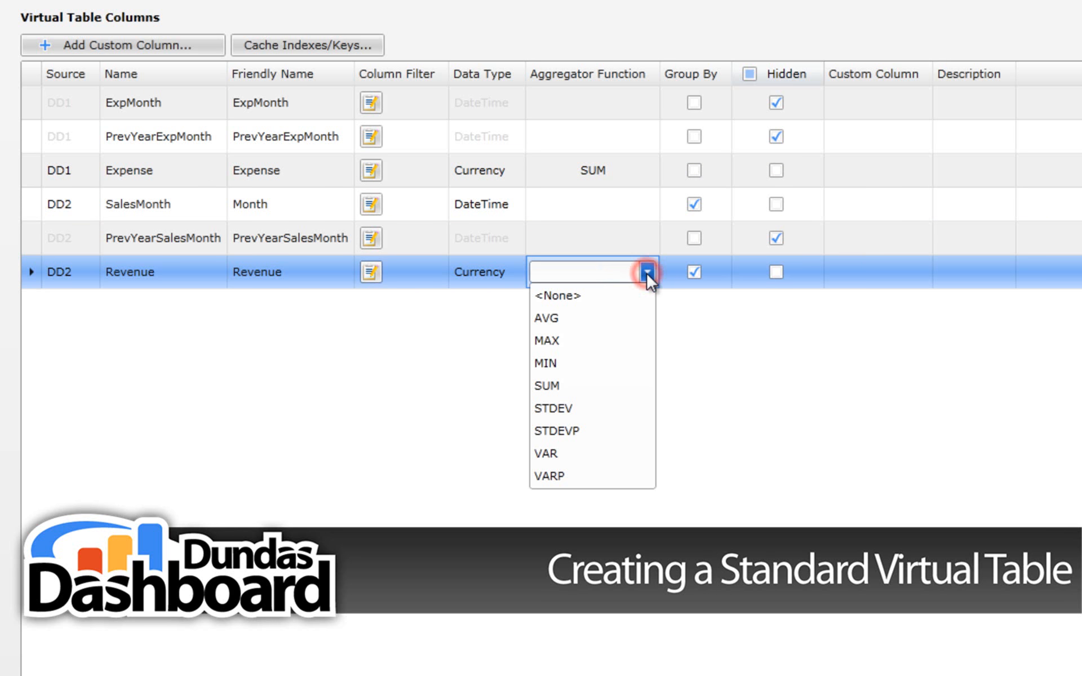
left_click(553, 388)
Start a custom column definition with Profit as both its name and its description
left_click(158, 46)
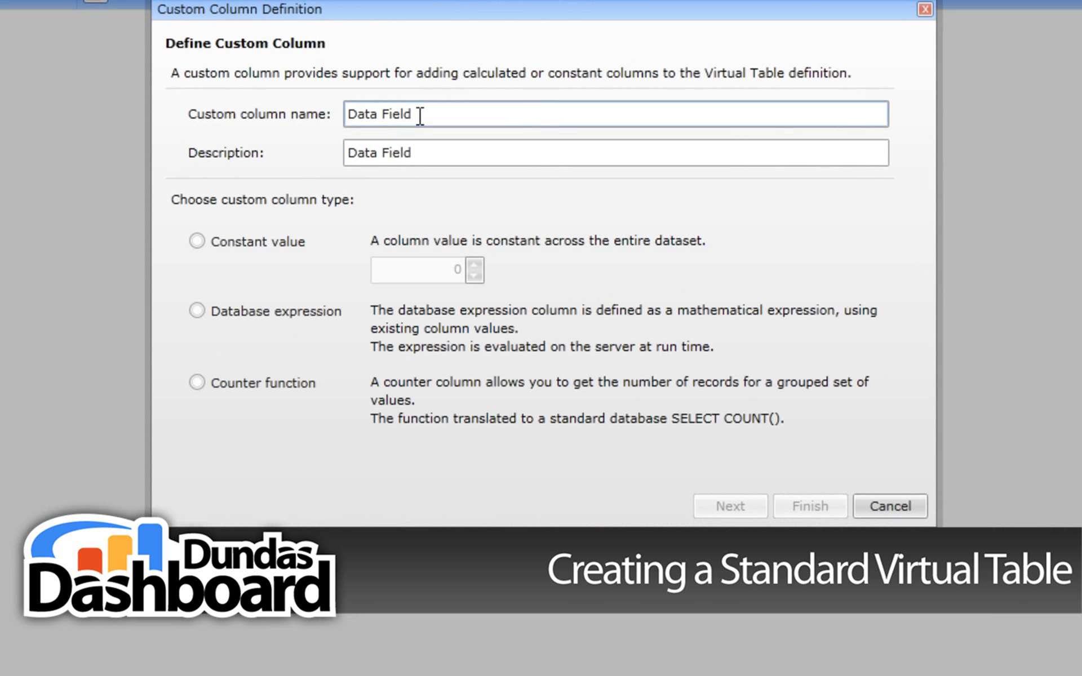
left_click(663, 383)
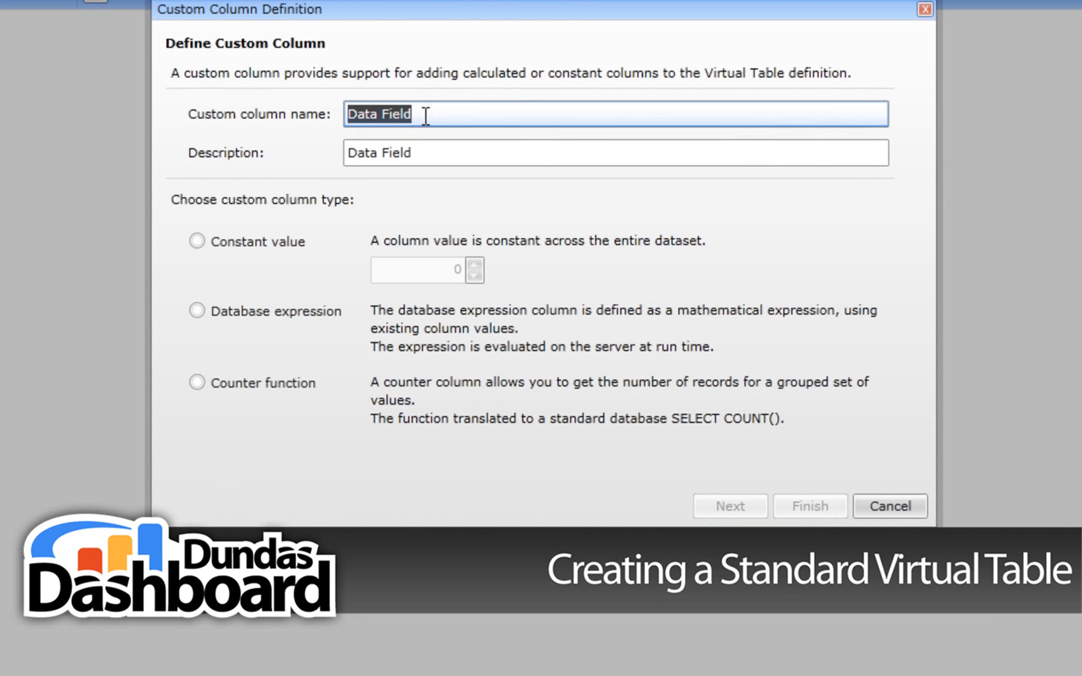
type("Profit")
key("Tab")
type("Profit")
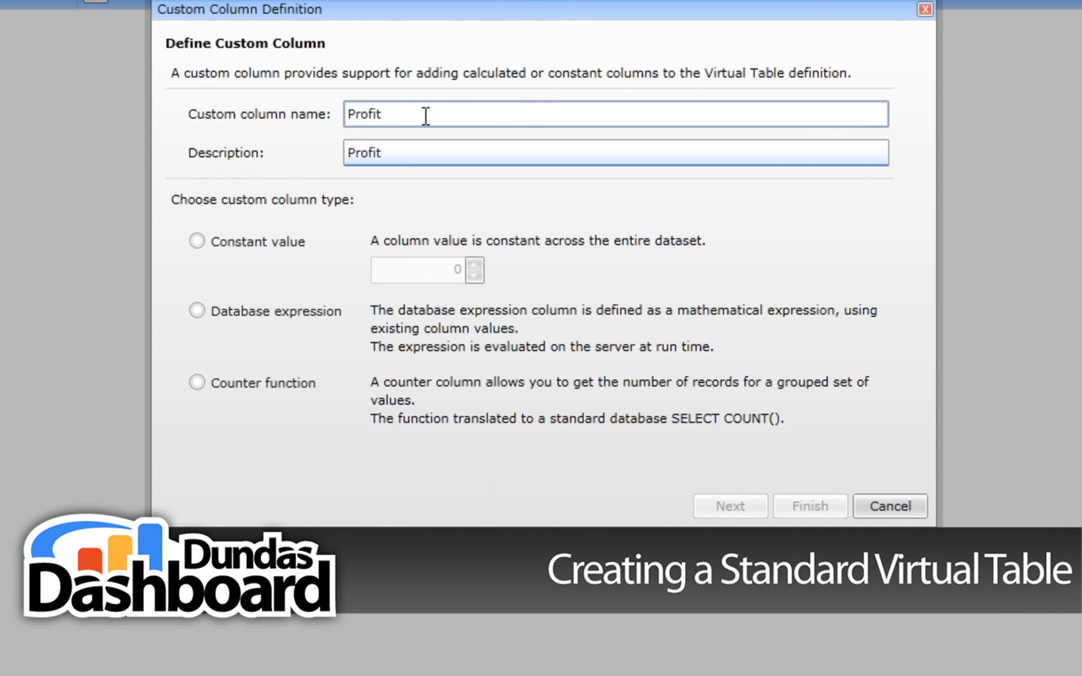
Define the Profit custom column as the database expression {DD2.Revenue} - {DD1.Expense}, then parse the expression and finish the definition
left_click(197, 309)
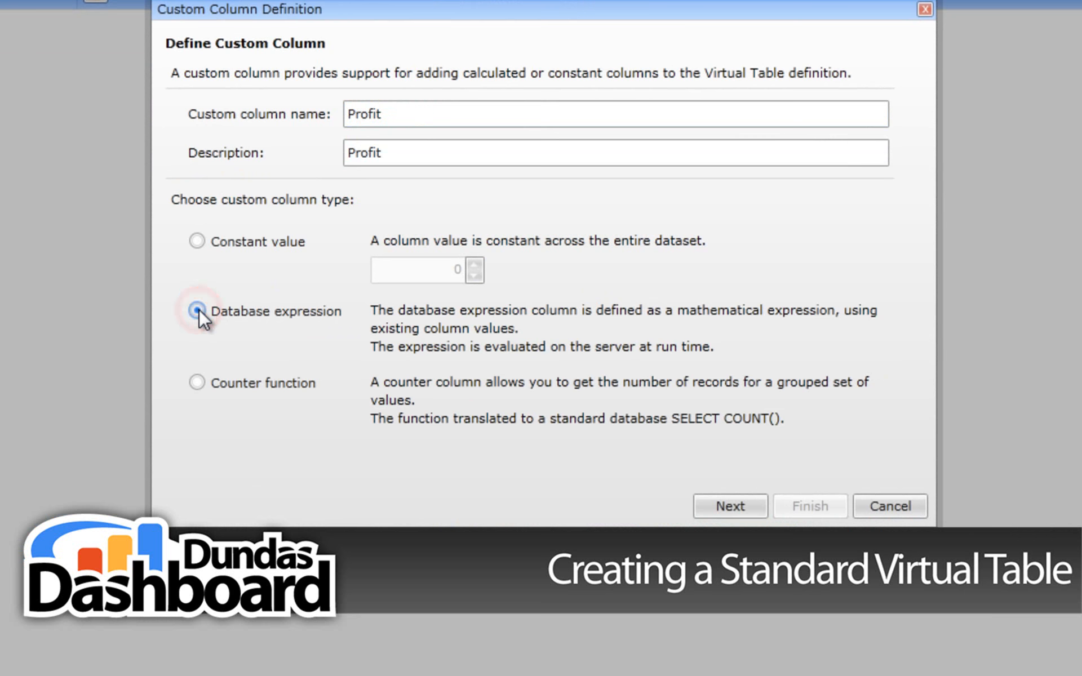
left_click(729, 509)
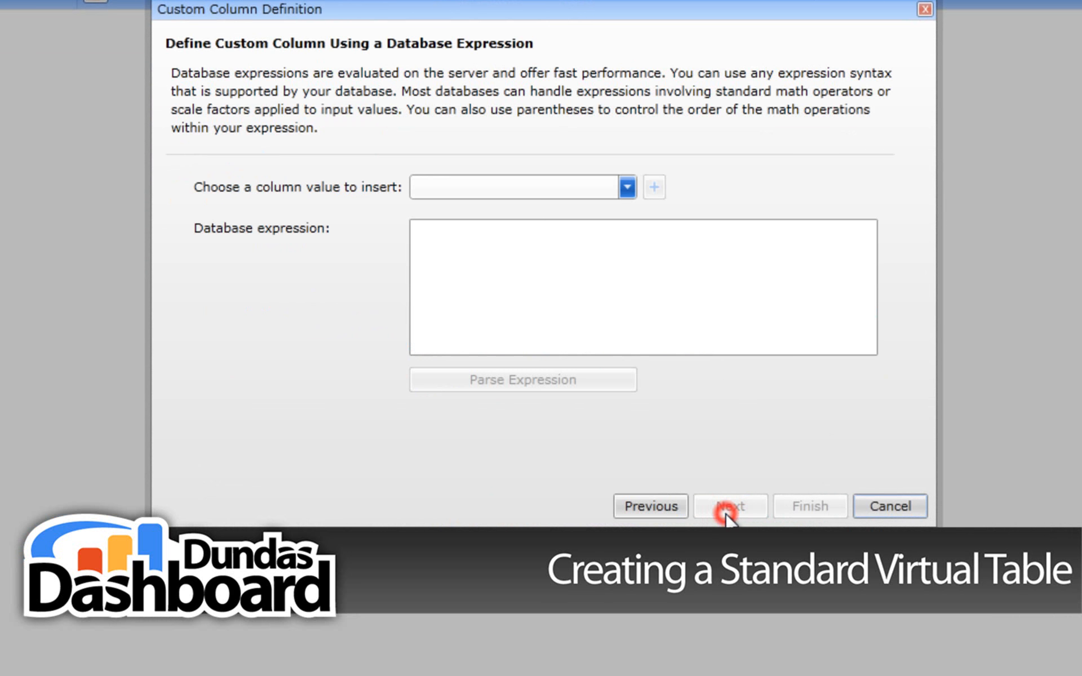
left_click(629, 188)
left_click(526, 338)
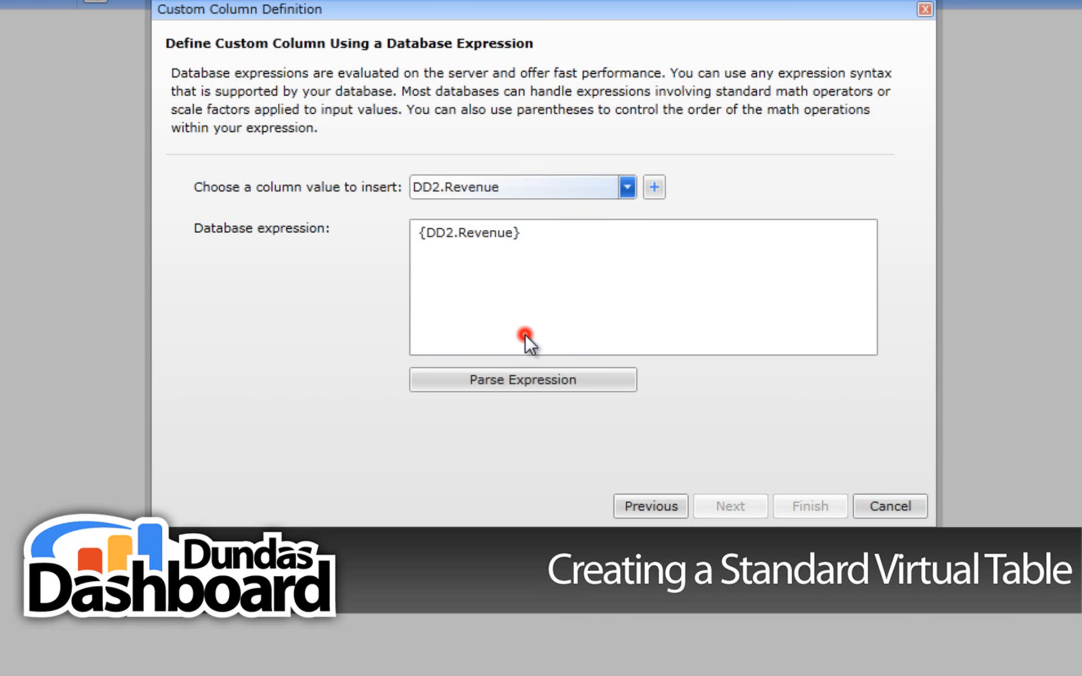
left_click(560, 237)
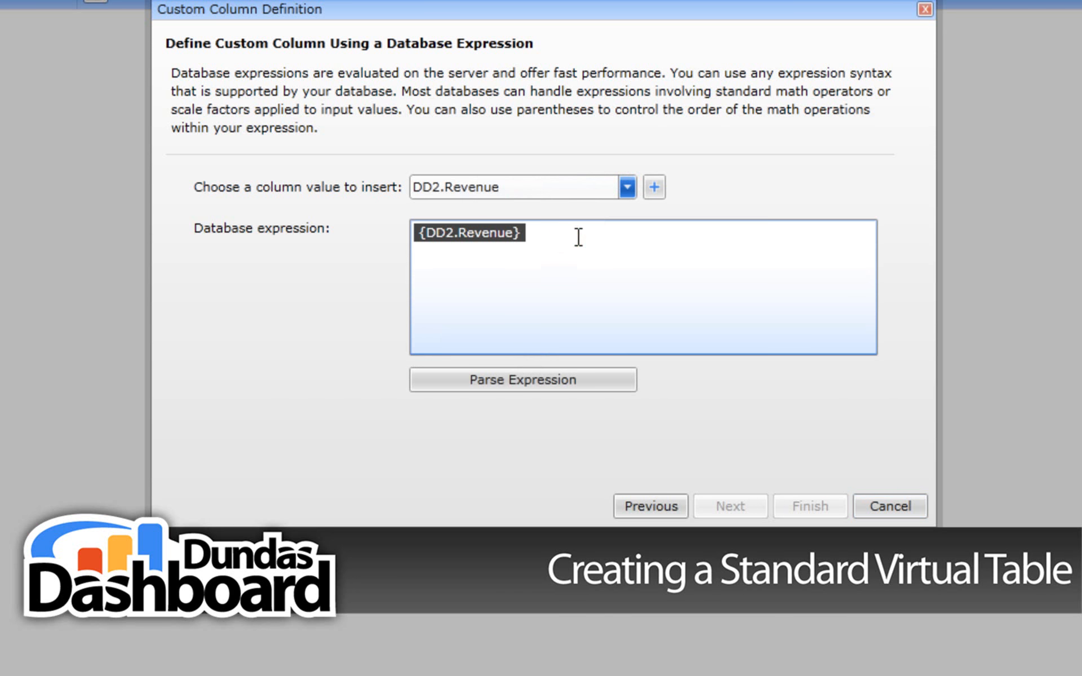
left_click(573, 237)
type("-")
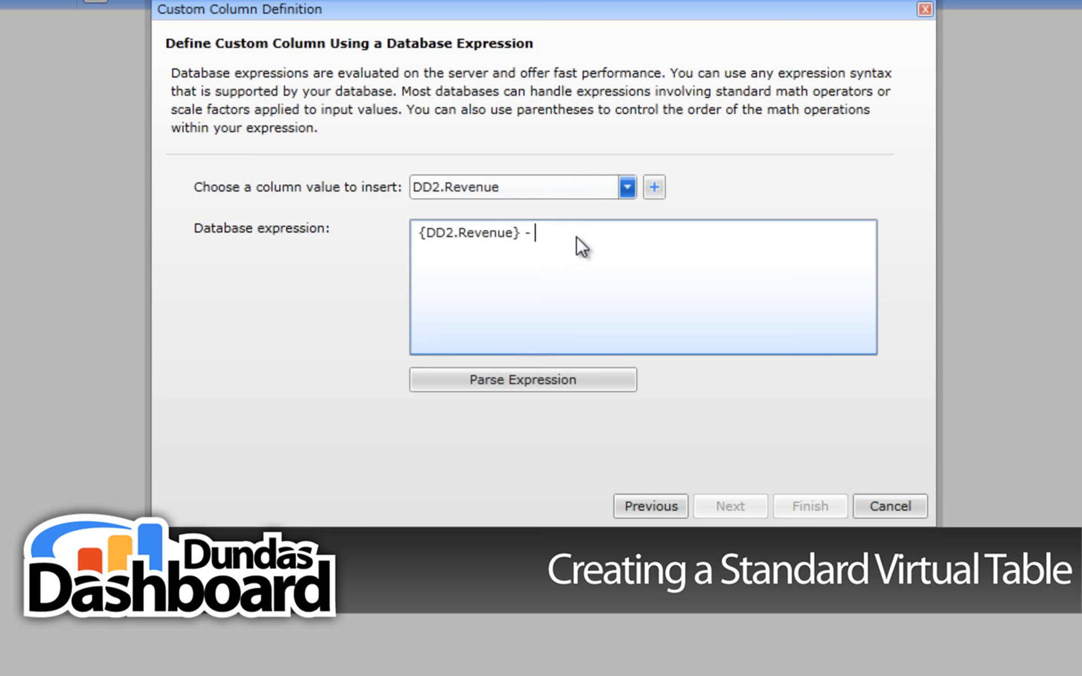
left_click(625, 189)
left_click(493, 262)
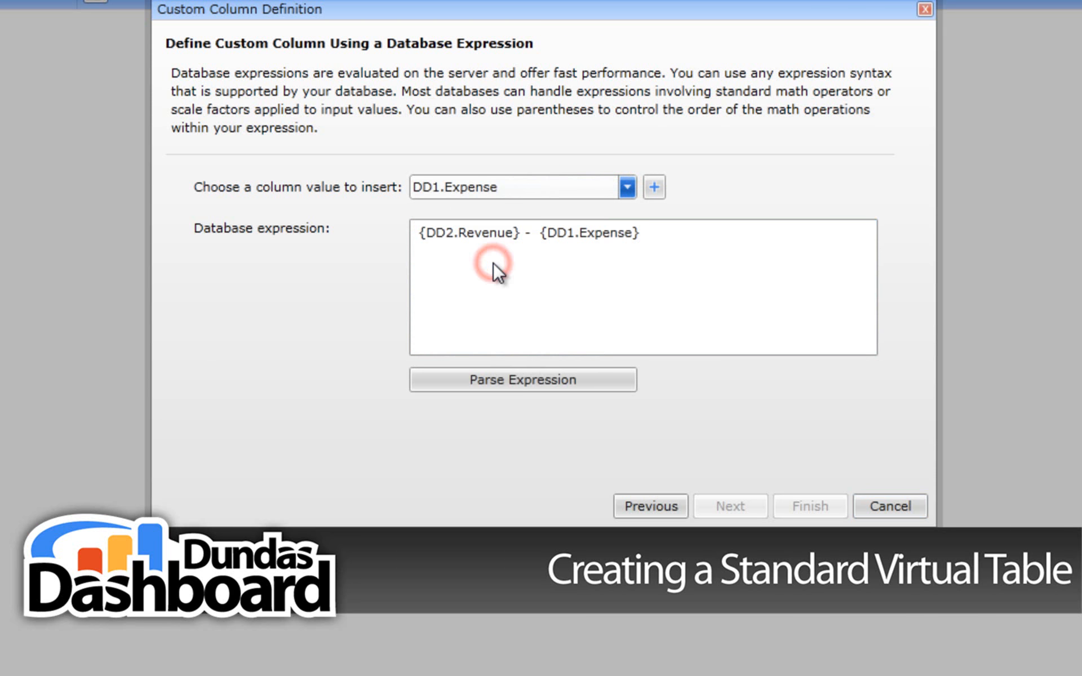
left_click(508, 378)
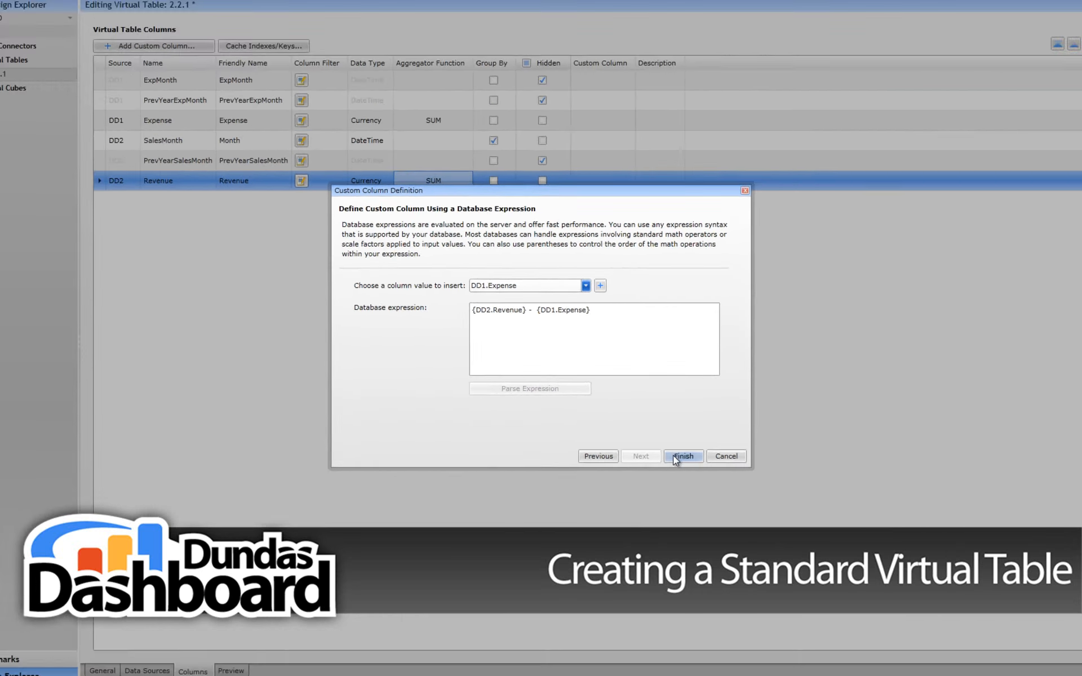
left_click(810, 506)
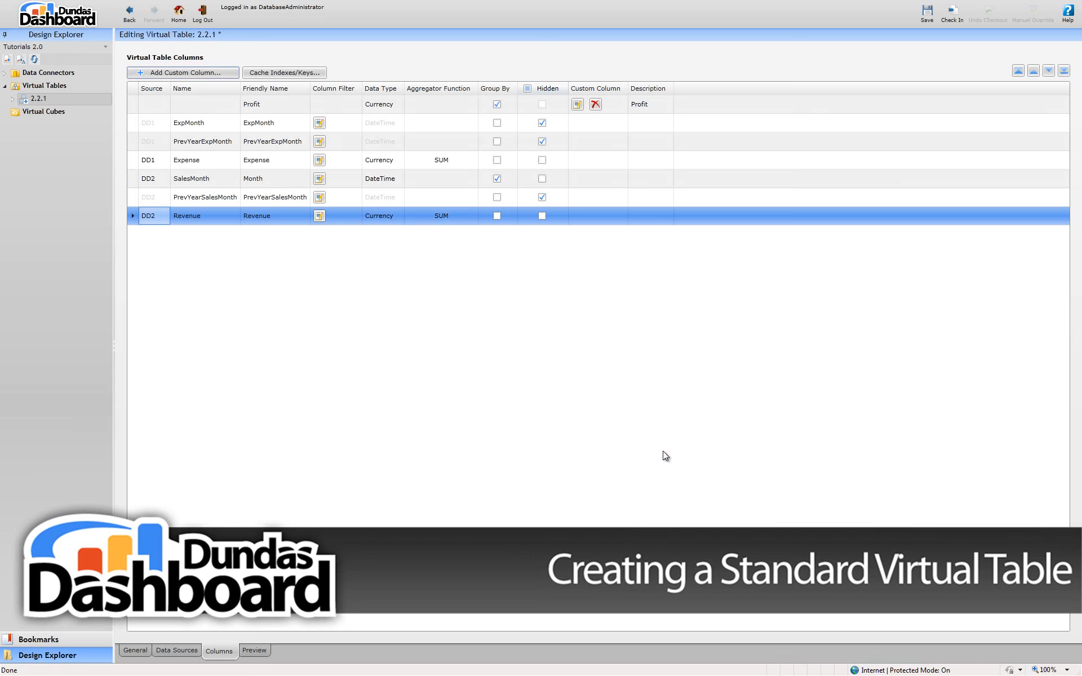
Move the Profit column down to the end of the virtual table's column list, below Revenue
left_click(414, 103)
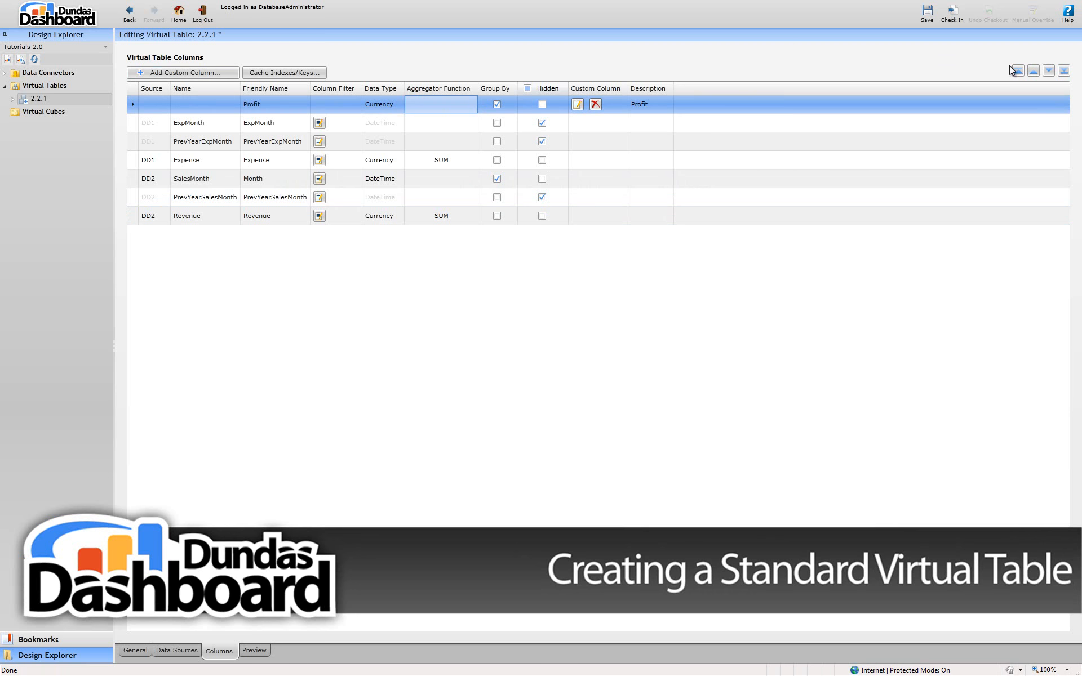
left_click(1046, 72)
left_click(1047, 72)
left_click(1046, 72)
left_click(1047, 71)
left_click(1047, 72)
left_click(1046, 72)
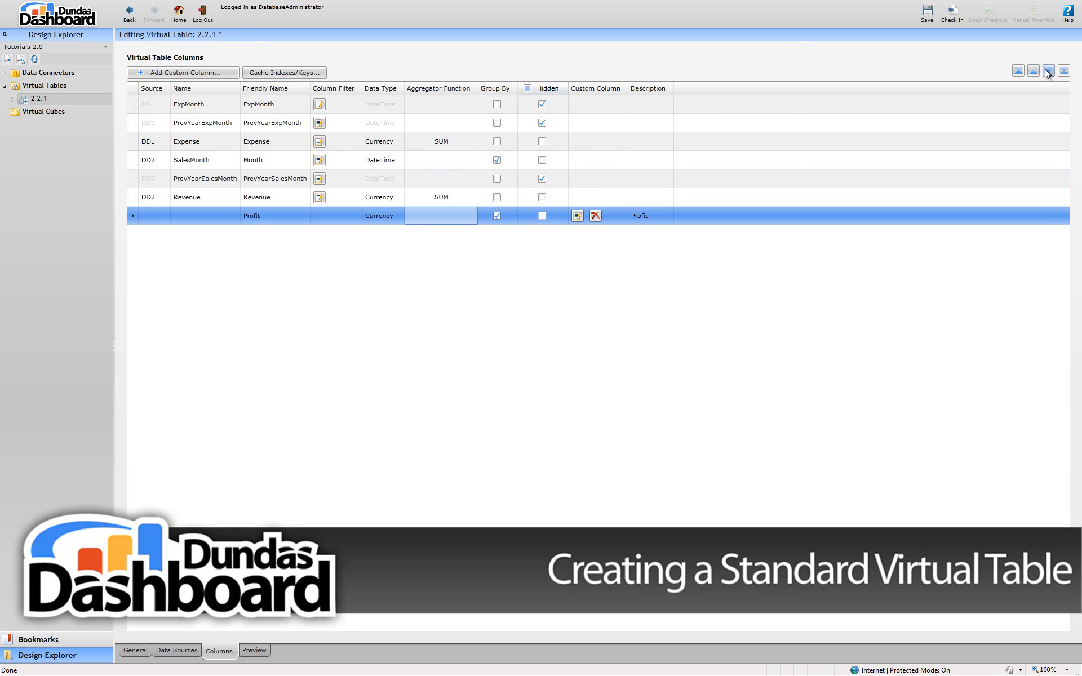
Generate the virtual table's query and preview its data with a maximum of 100 records
left_click(255, 651)
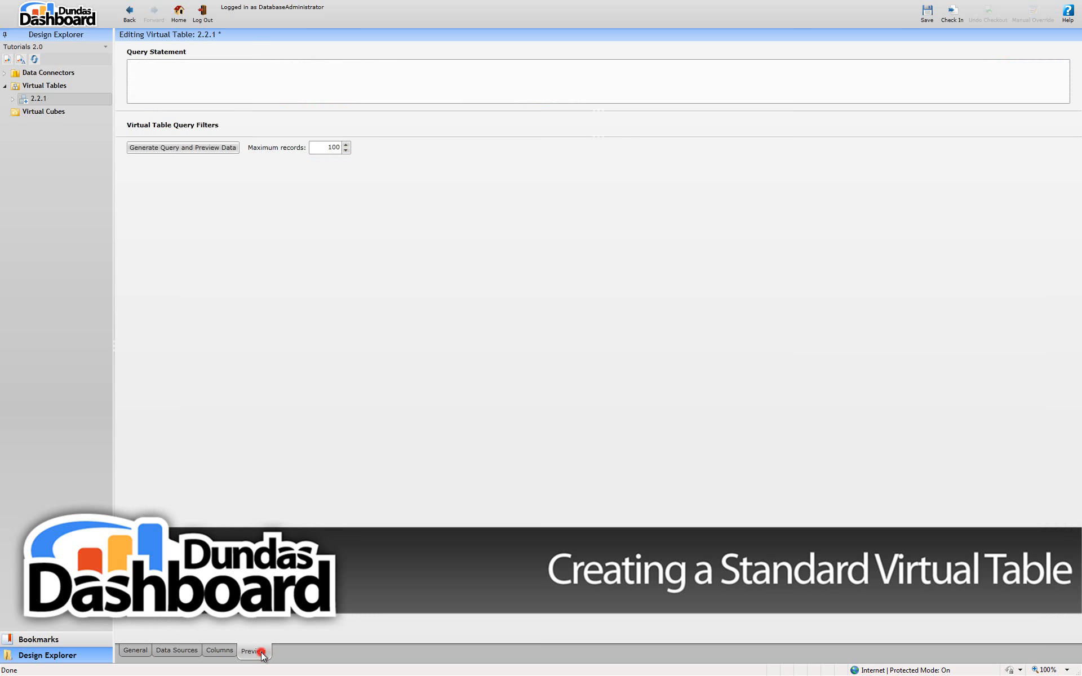
left_click(203, 148)
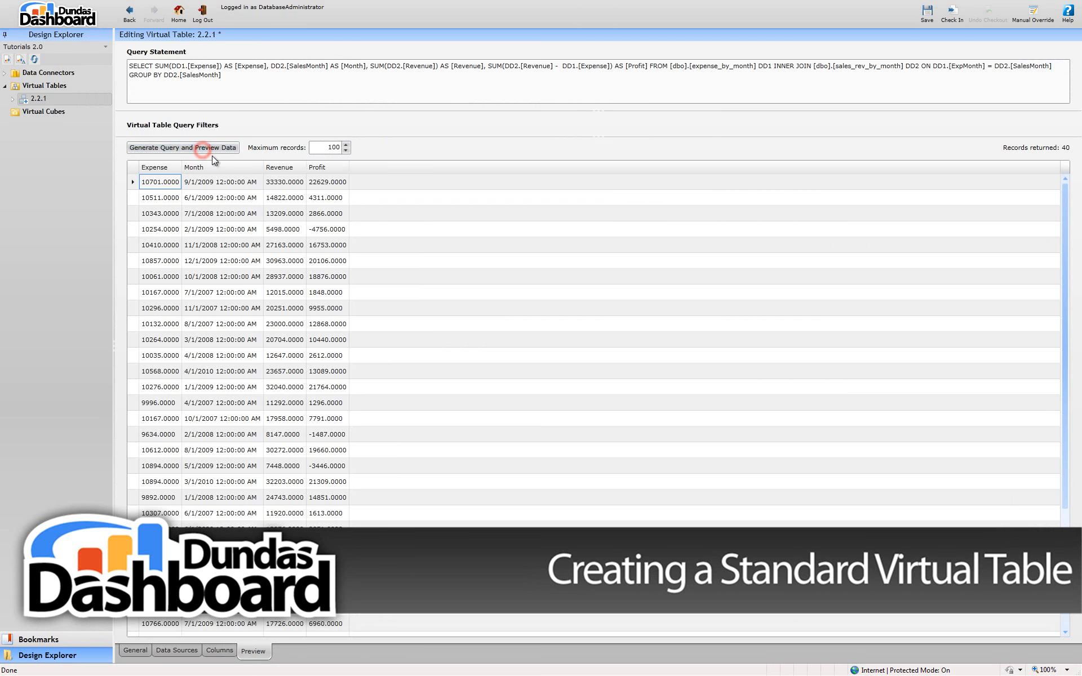
Save virtual table 2.2.1 and check it in without a comment
left_click(921, 15)
left_click(951, 14)
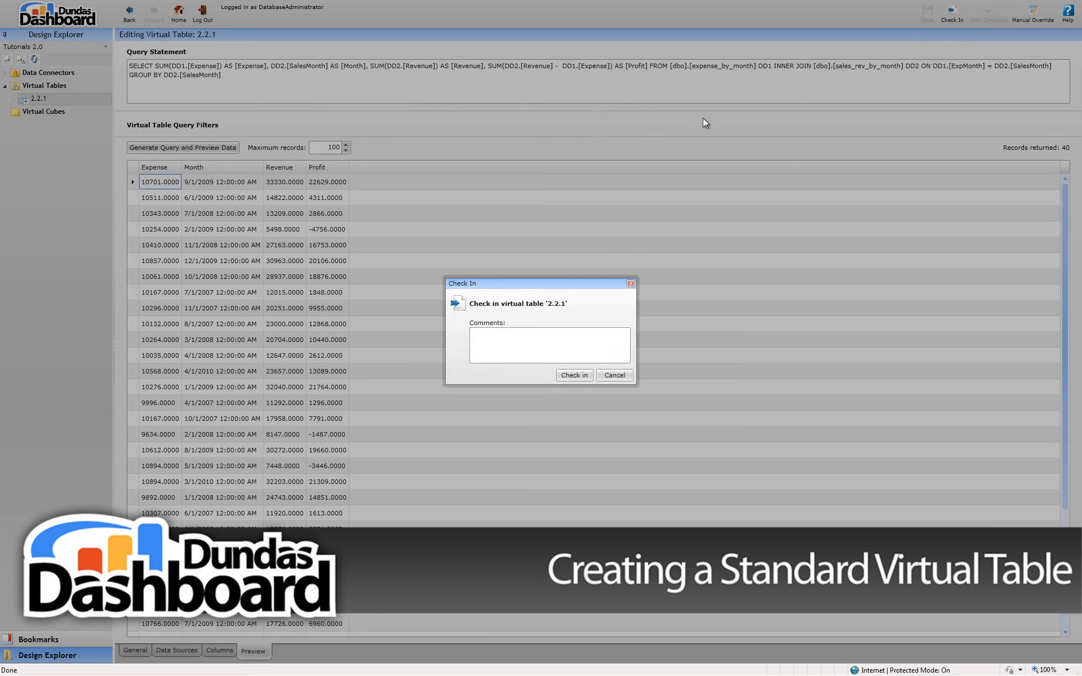
left_click(567, 375)
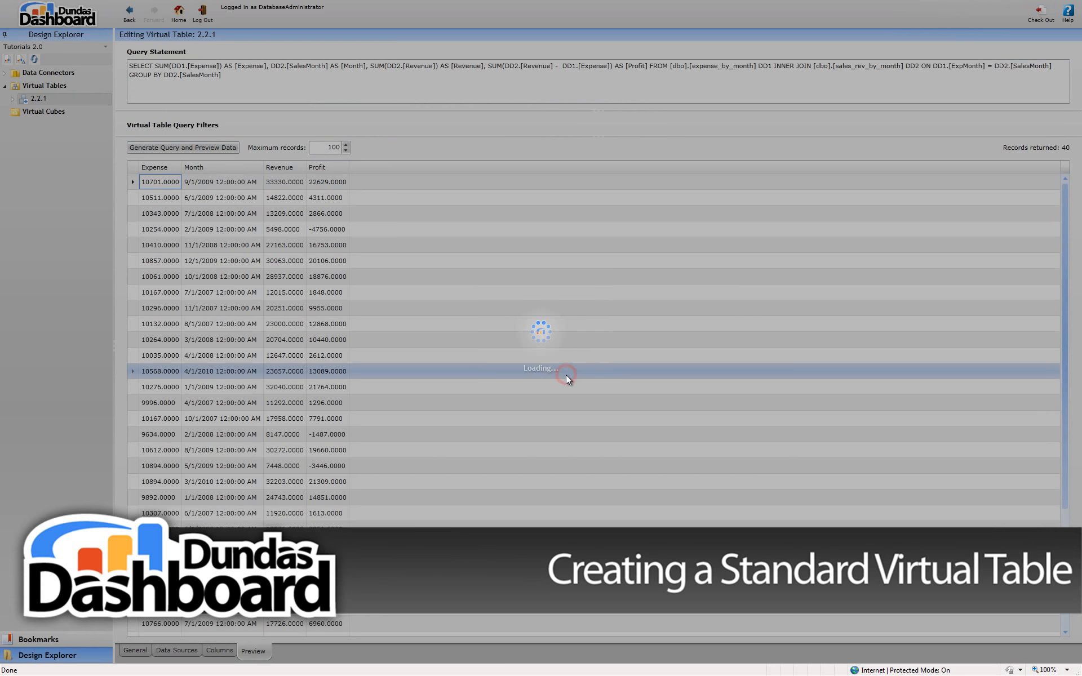